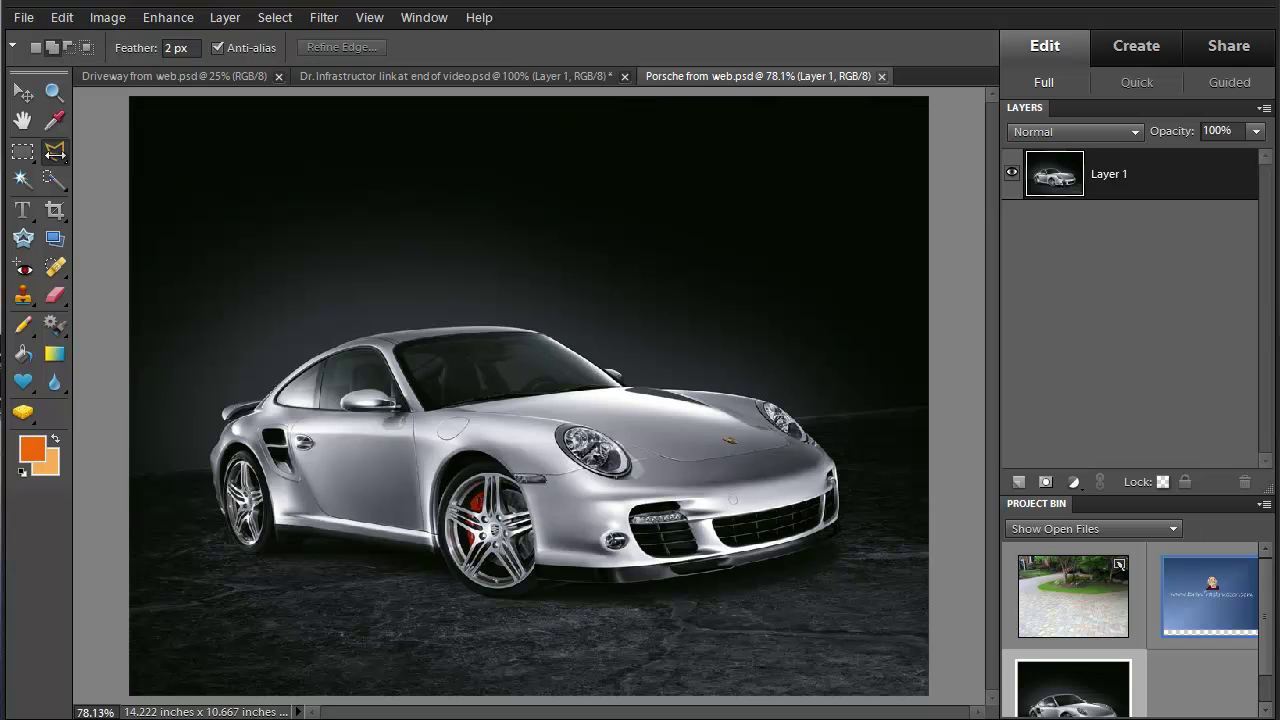
Step: Switch to the Polygonal Lasso Tool and zoom in to 300% on the Porsche
alt+click(55, 151)
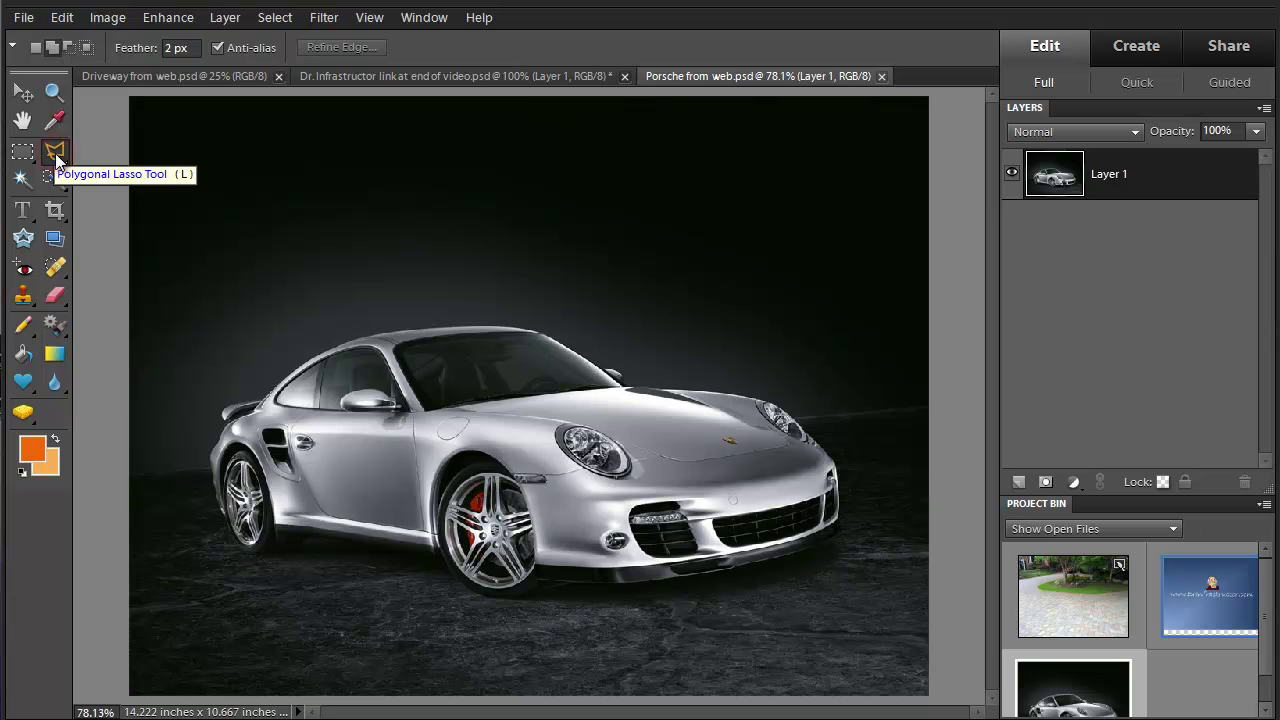
click(56, 154)
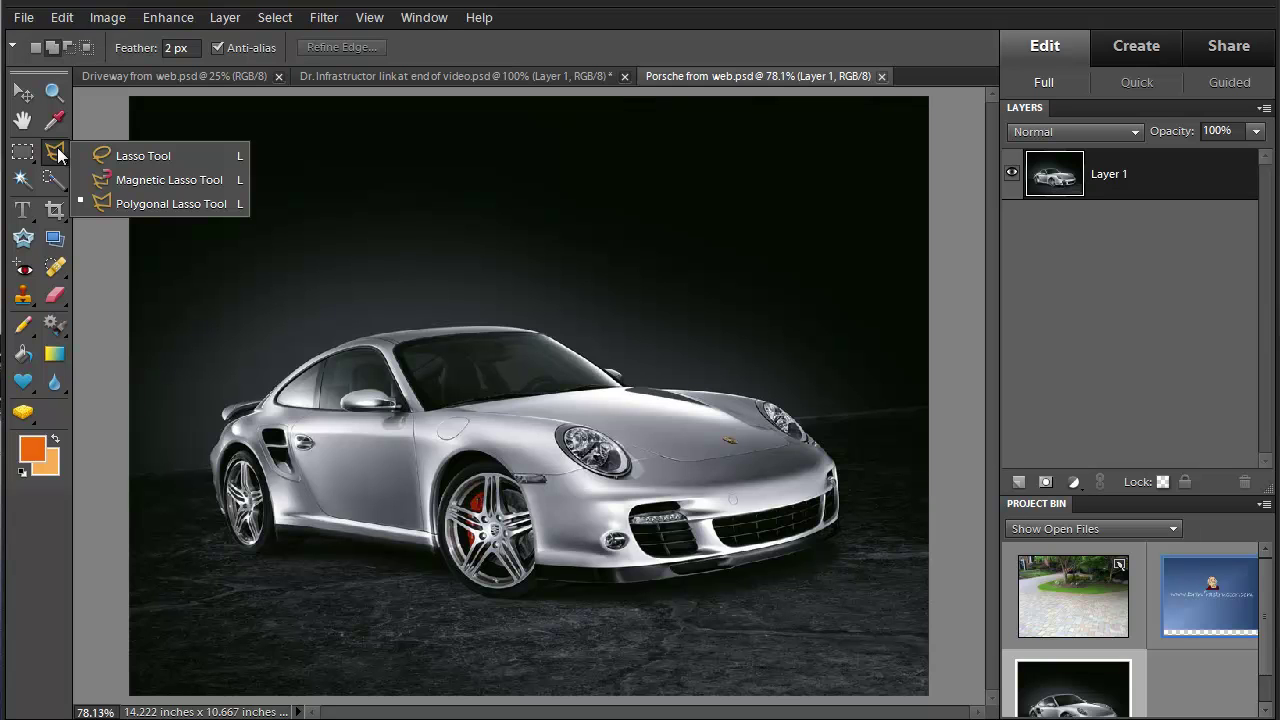
click(120, 203)
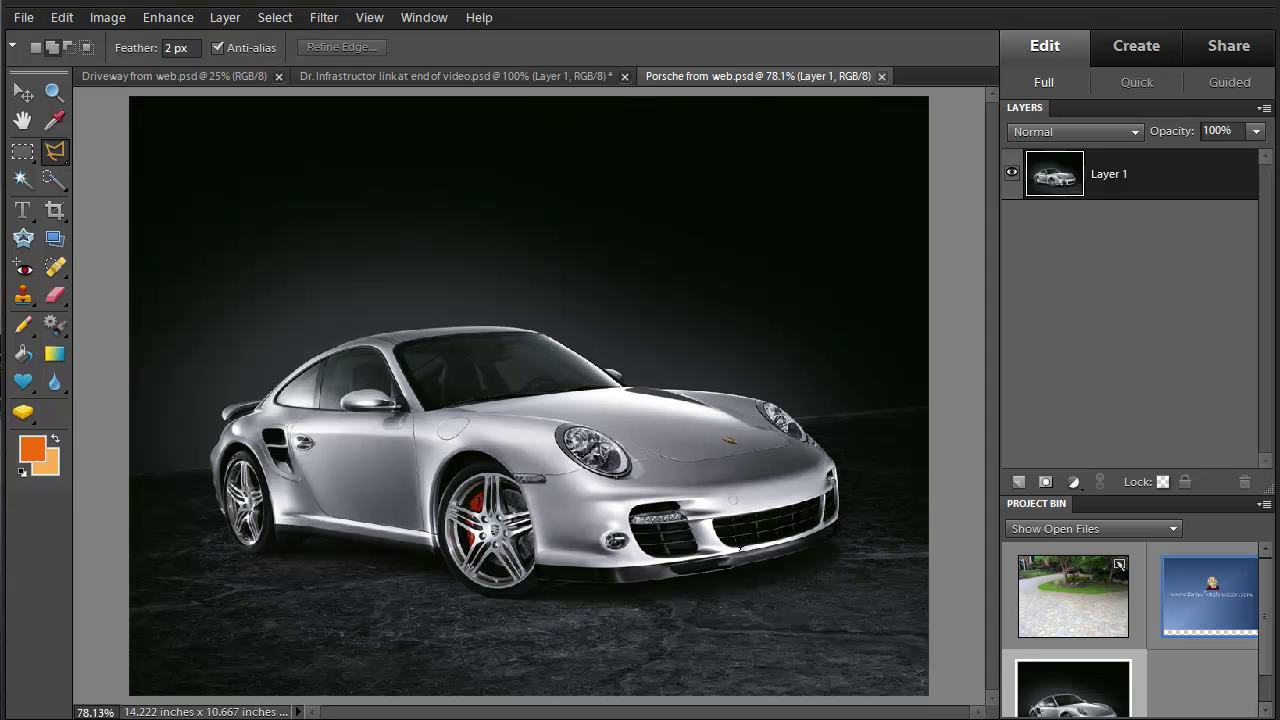
key(ctrl+equal)
key(ctrl+equal)
key(ctrl+equal)
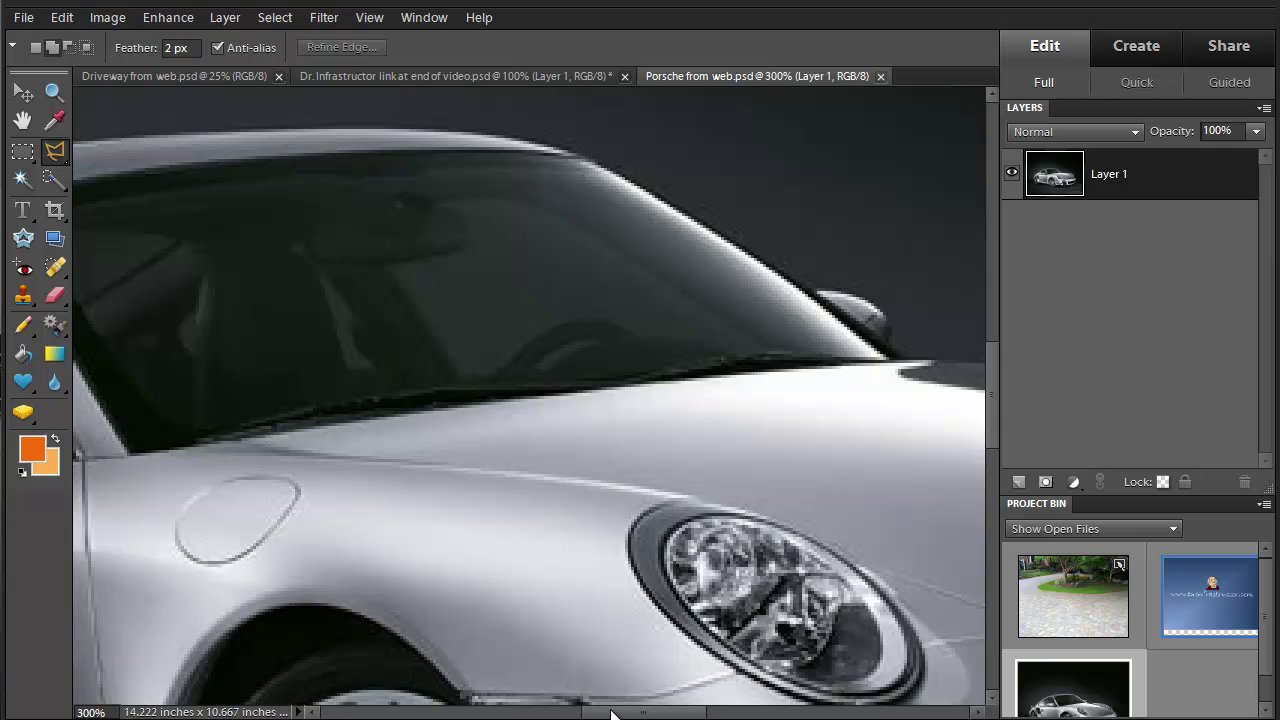
Step: Zoom to 400% and start the outline at the rear fender, tracing over the spoiler
click(505, 712)
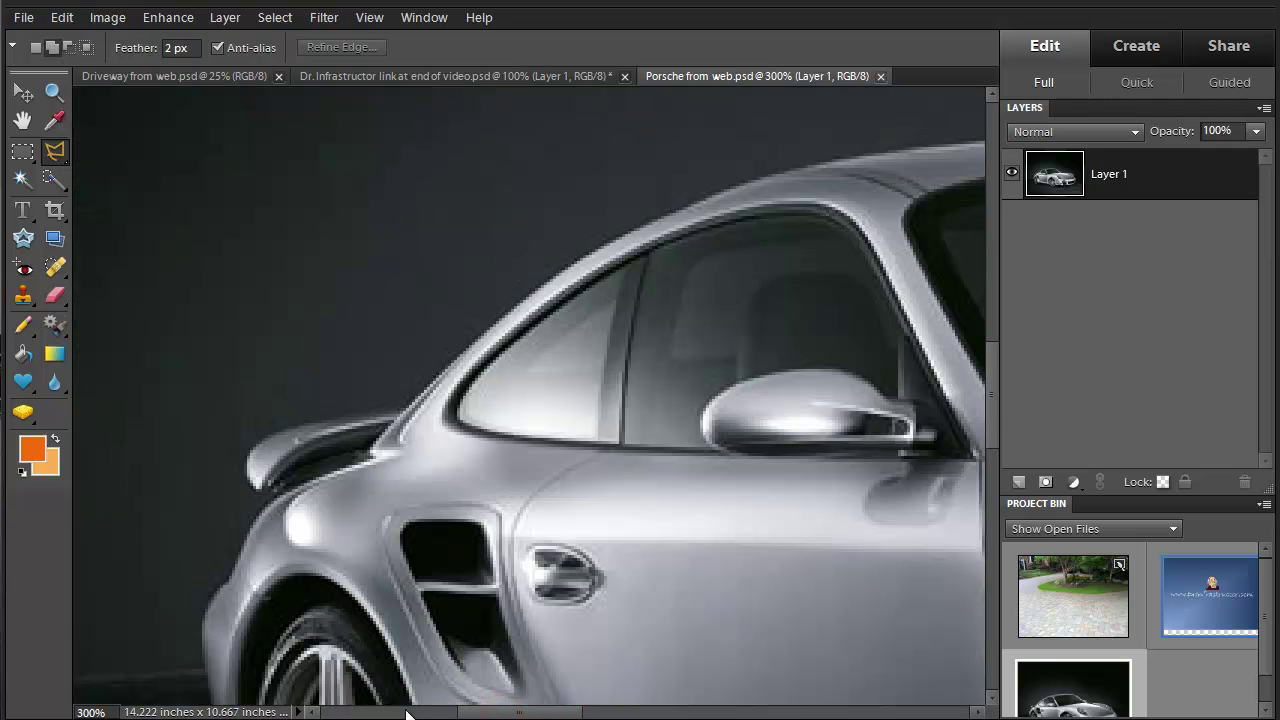
scroll(250, 360, up, 1)
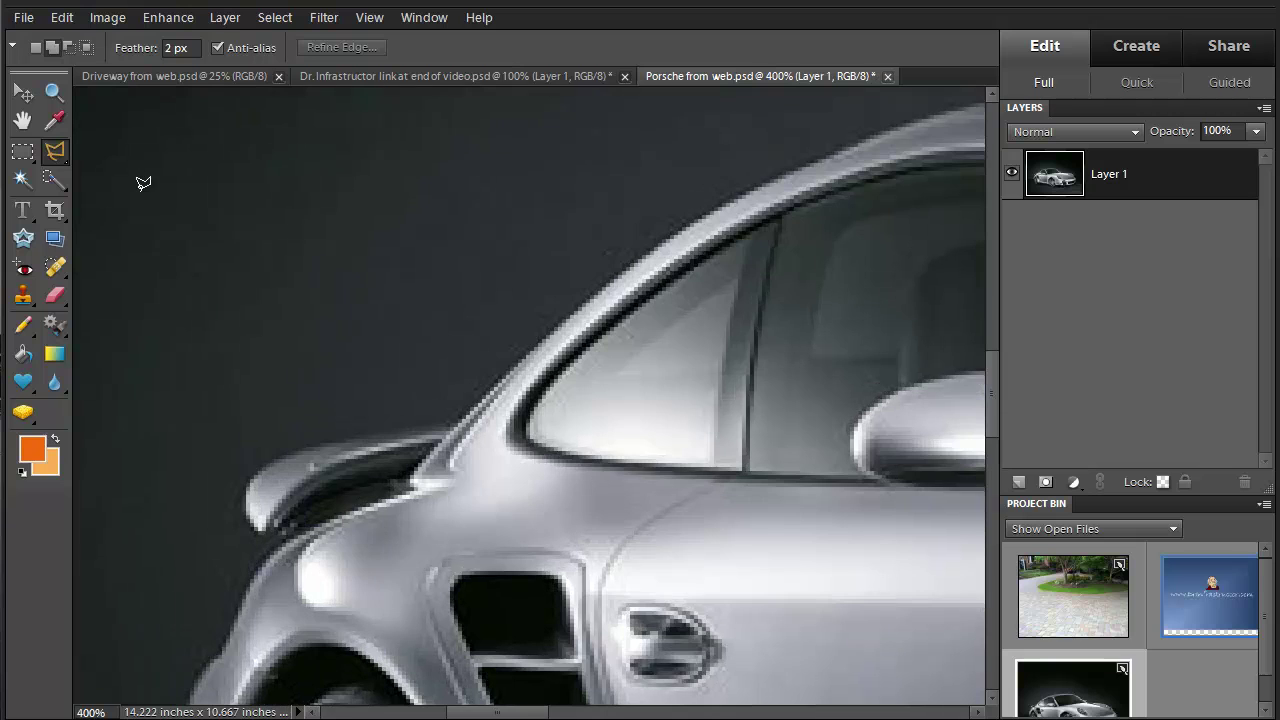
click(248, 500)
click(250, 481)
click(265, 466)
click(300, 446)
click(394, 430)
click(441, 420)
Step: Trace the outline up the roof edge and along the roofline
click(563, 317)
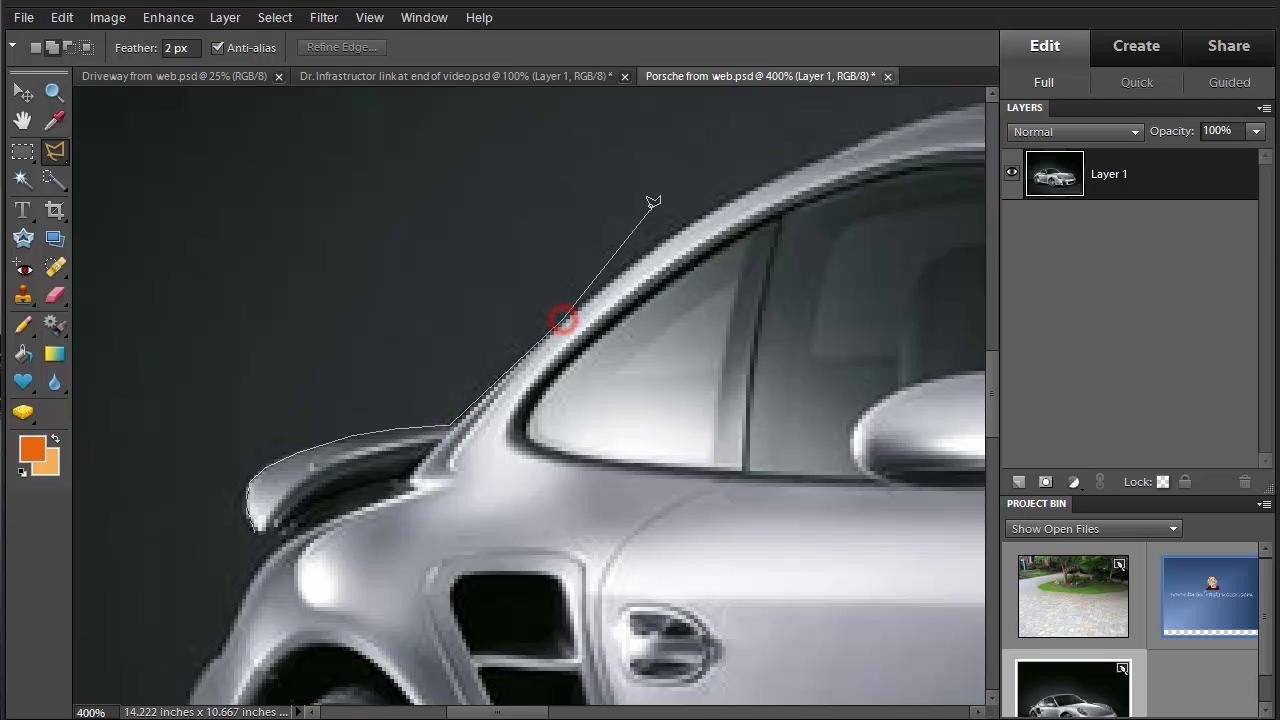
click(683, 227)
click(810, 160)
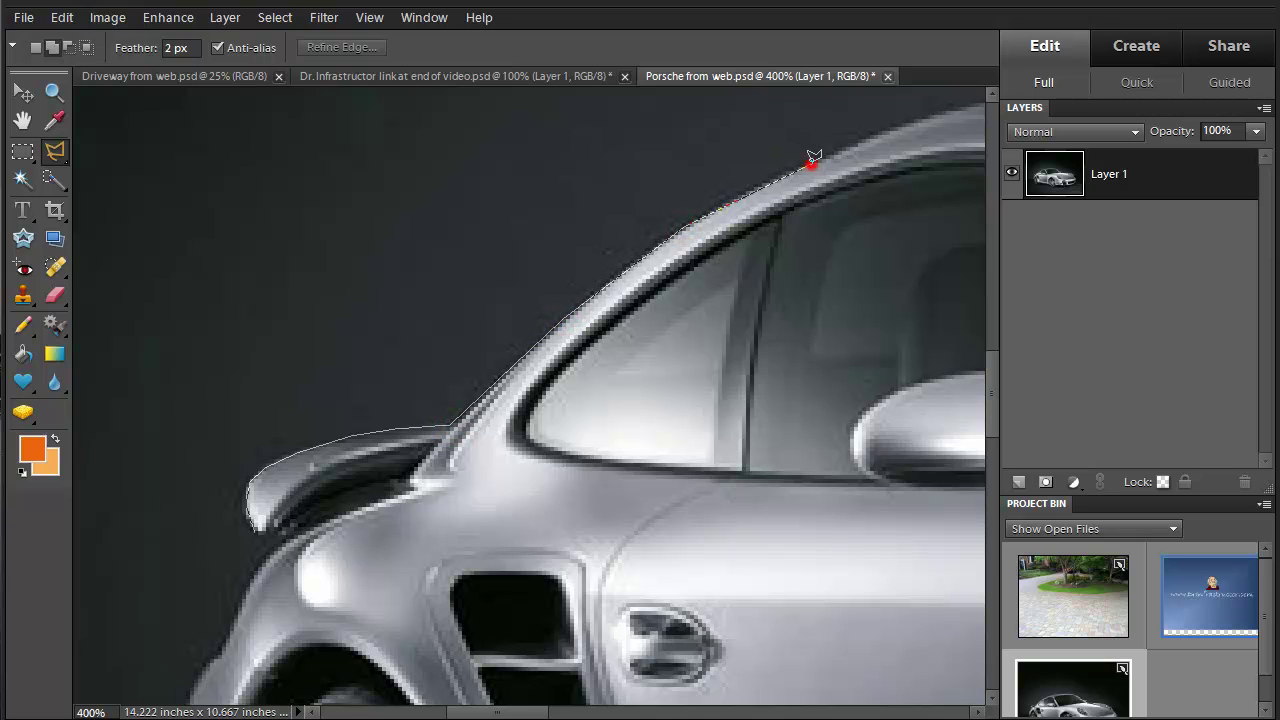
click(922, 118)
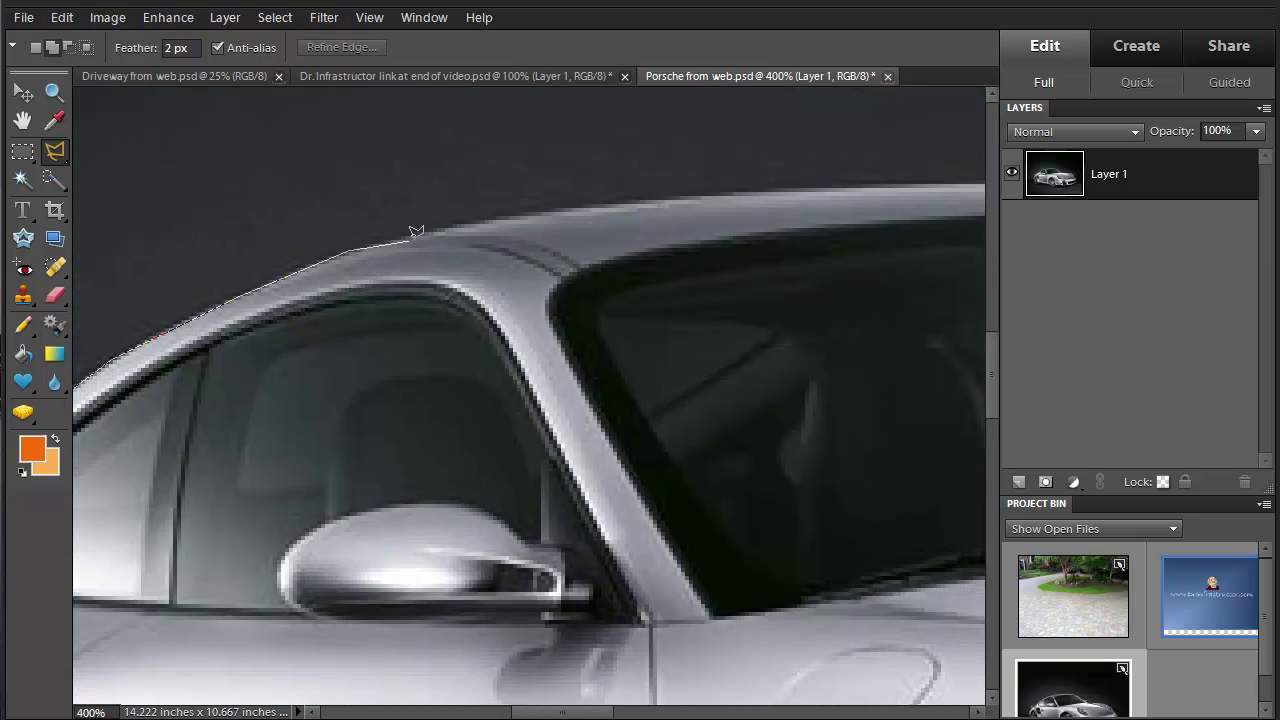
click(430, 229)
click(577, 207)
click(721, 195)
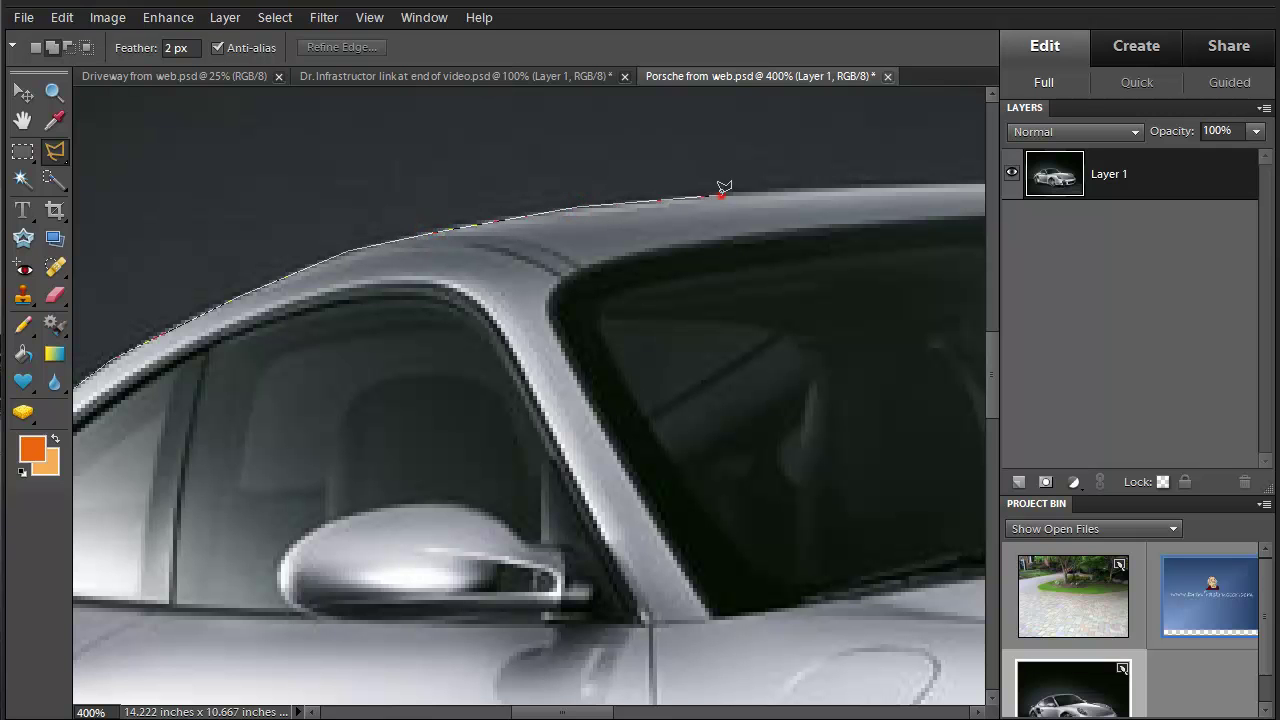
click(840, 186)
drag(955, 178, 575, 173)
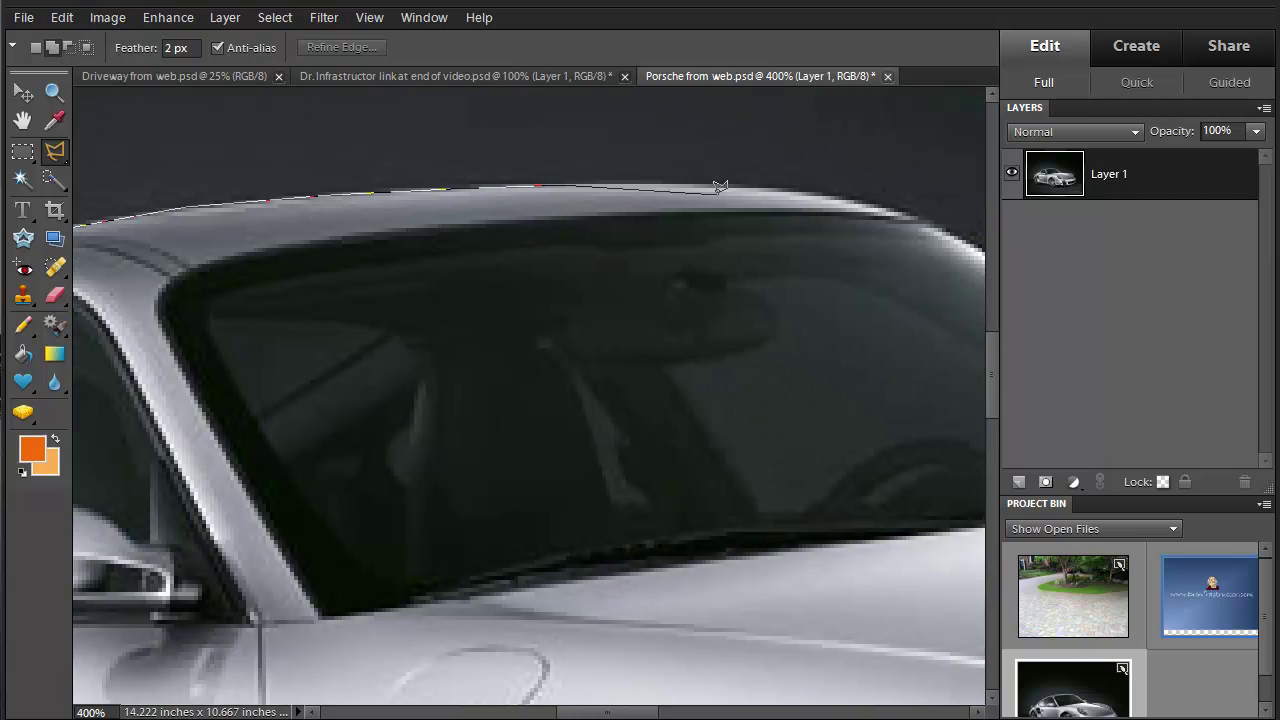
click(645, 184)
click(751, 183)
Step: Trace the outline down the windshield edge and over the side mirror
mouse_move(929, 206)
mouse_down()
mouse_move(934, 223)
mouse_move(717, 277)
mouse_up()
click(451, 259)
click(573, 330)
click(679, 401)
click(682, 401)
click(694, 400)
click(740, 404)
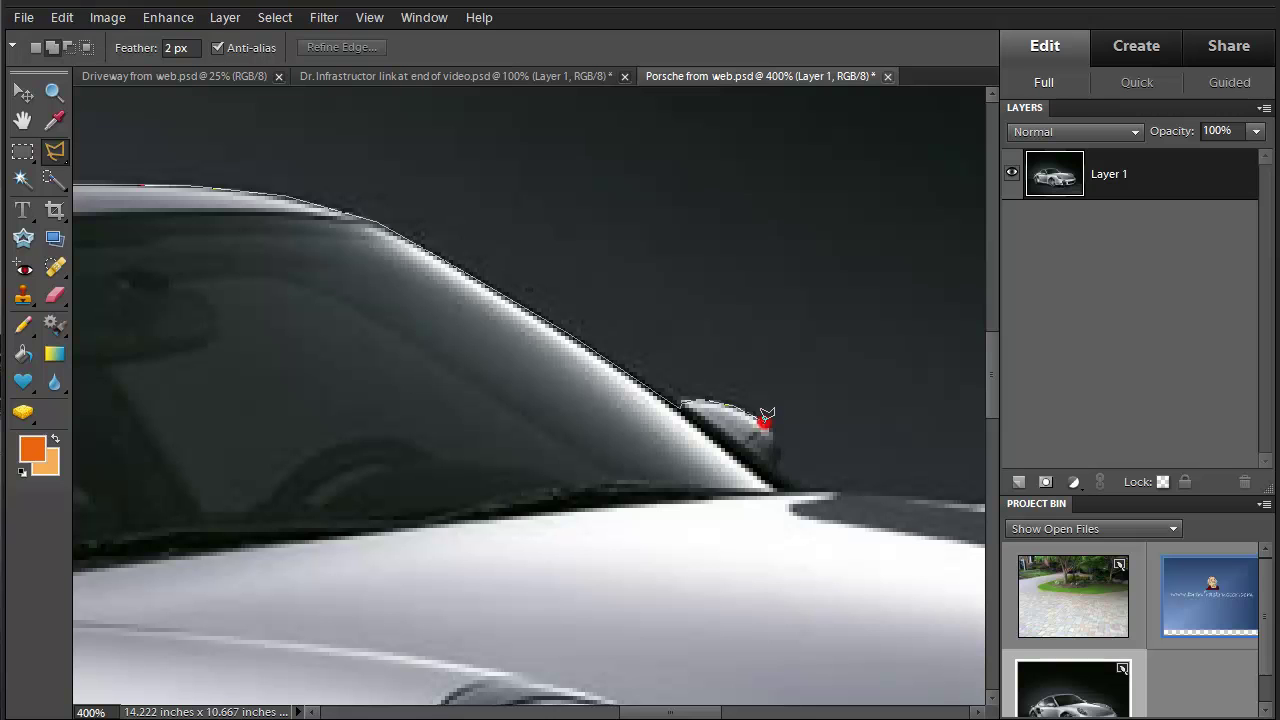
Step: Extend the outline down to and across the hood line
click(775, 483)
click(510, 502)
click(543, 503)
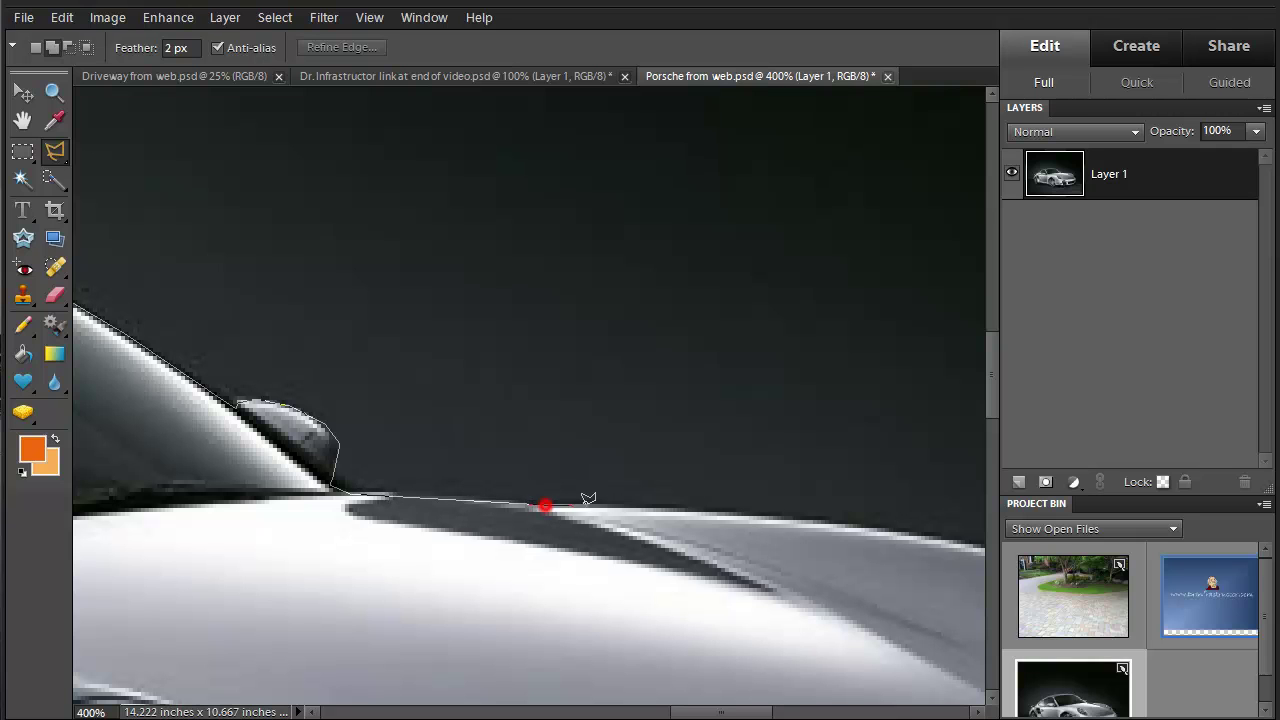
click(766, 510)
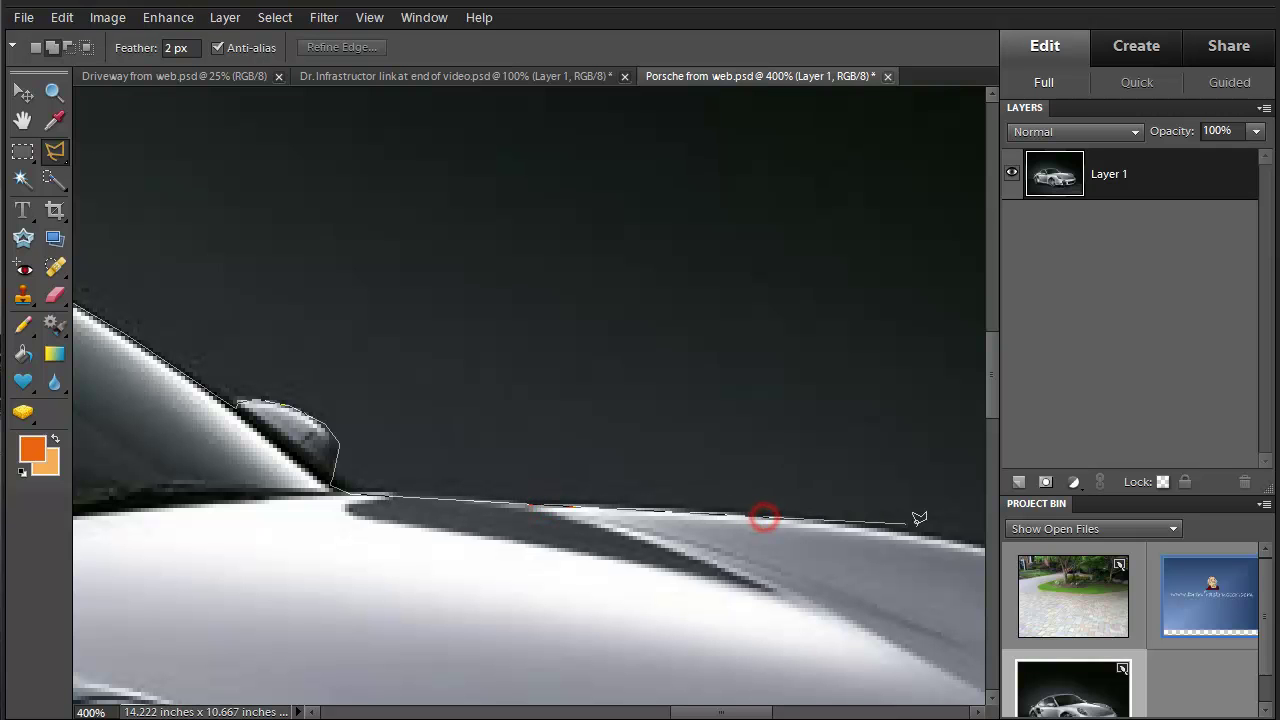
Step: Trace the outline around and down the front headlight edge
drag(929, 530, 733, 538)
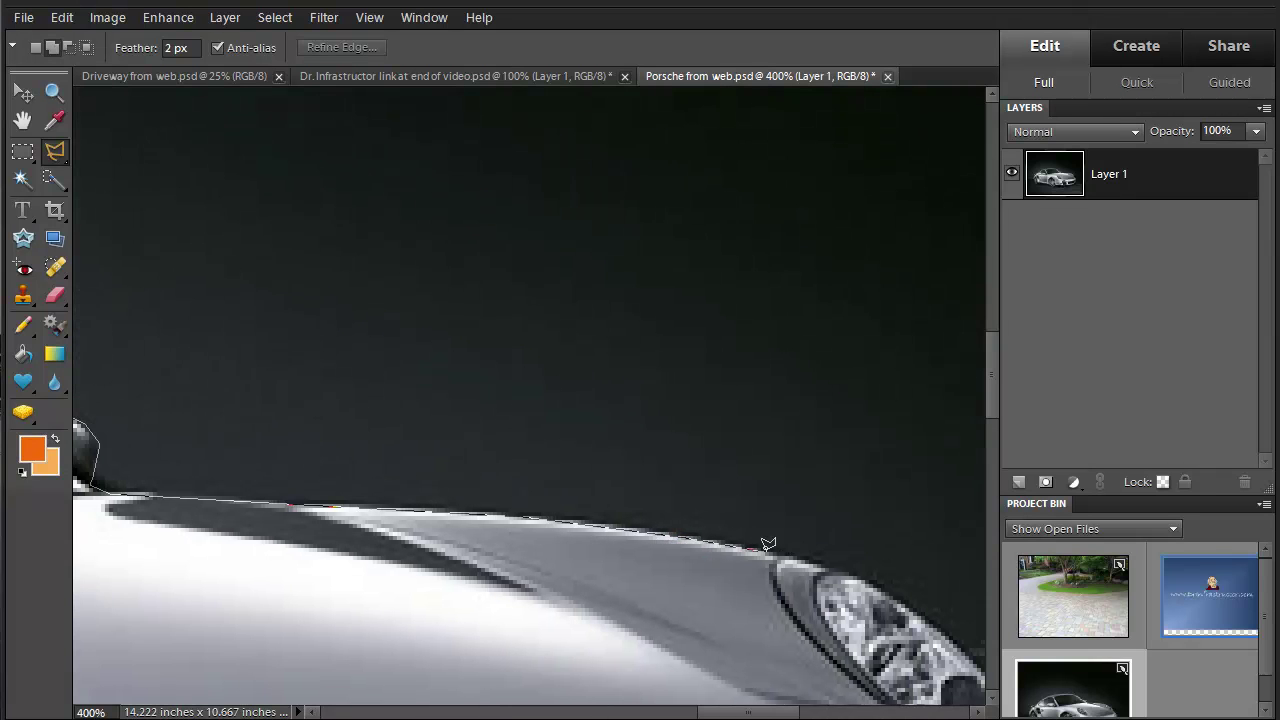
click(846, 575)
click(932, 622)
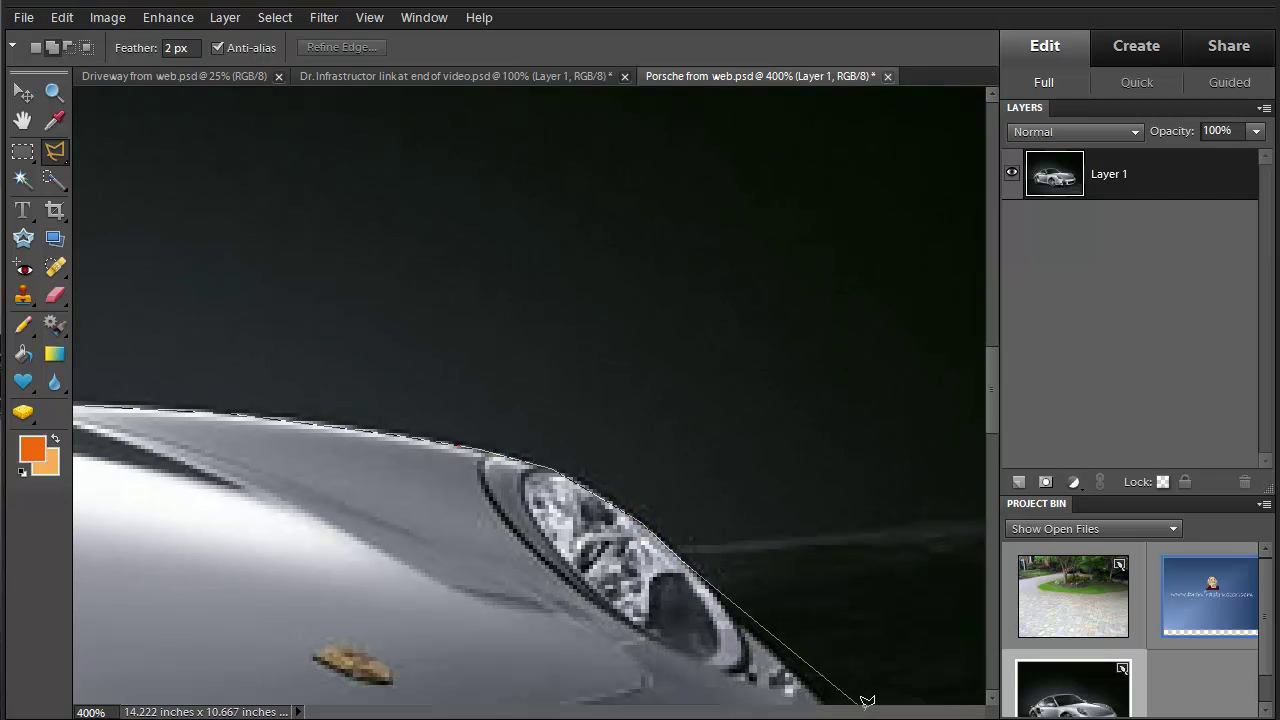
click(742, 592)
click(800, 640)
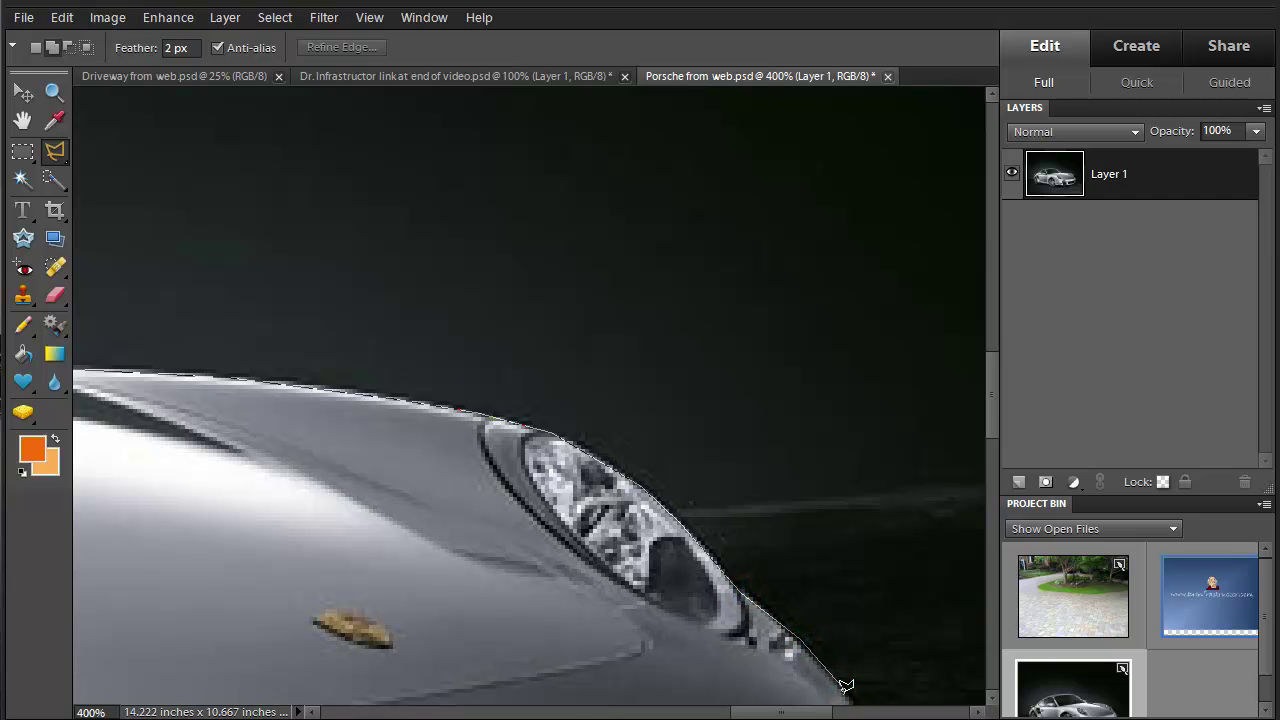
scroll(845, 686, down, 5)
Step: Trace the outline down the car's front corner to the bumper corner
click(879, 223)
click(893, 247)
click(913, 378)
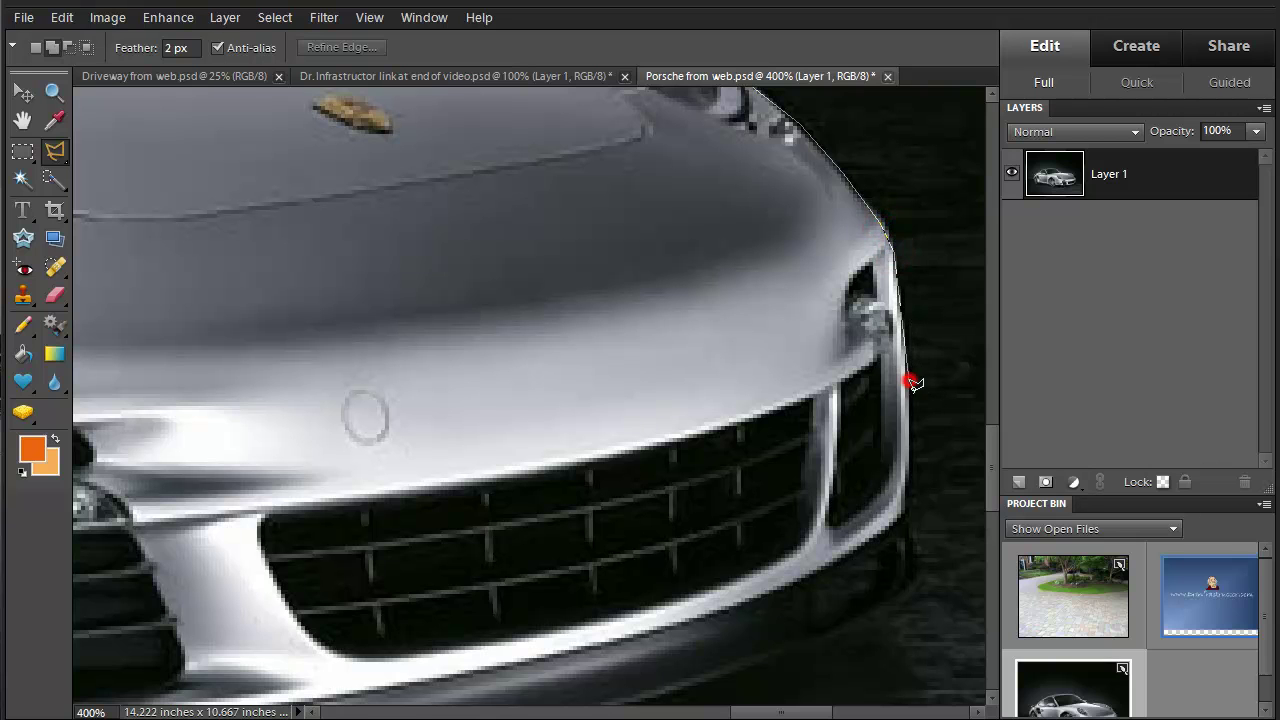
click(907, 502)
click(914, 543)
click(920, 571)
click(909, 594)
click(810, 647)
click(695, 681)
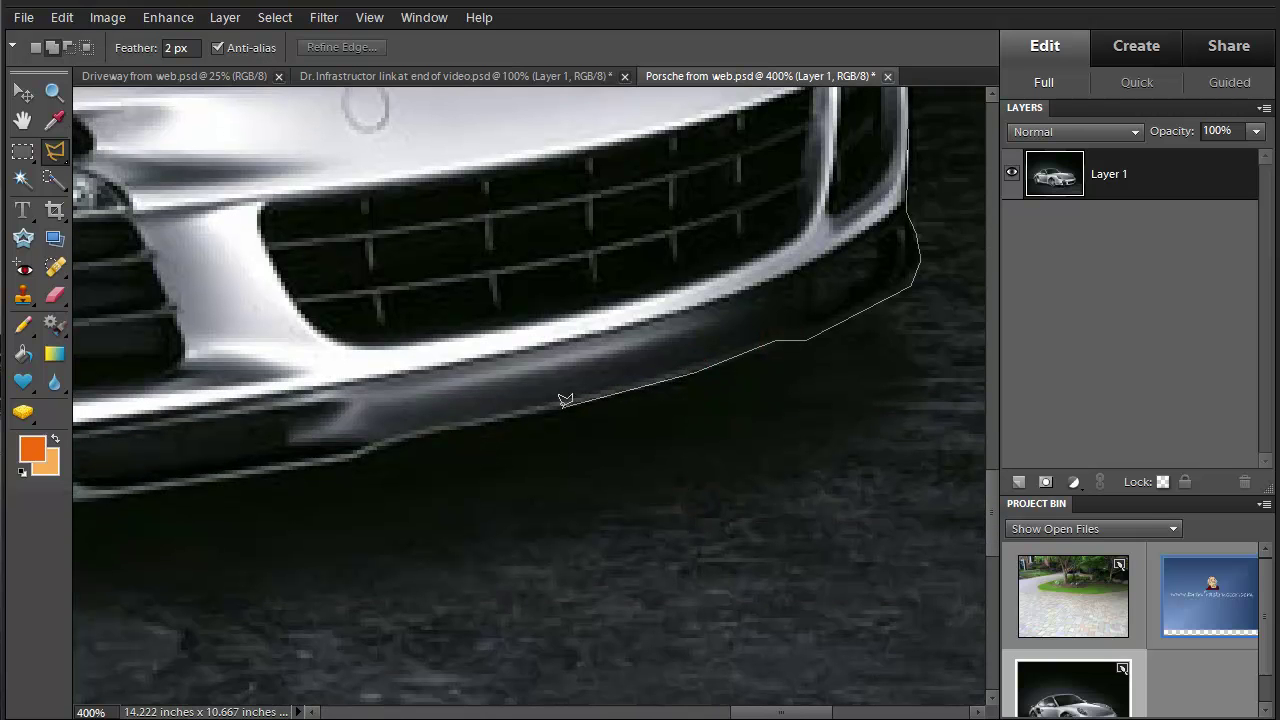
Step: Continue the outline along the bumper's lower edge beneath the front grille
click(563, 404)
click(413, 434)
click(388, 439)
click(355, 452)
click(166, 482)
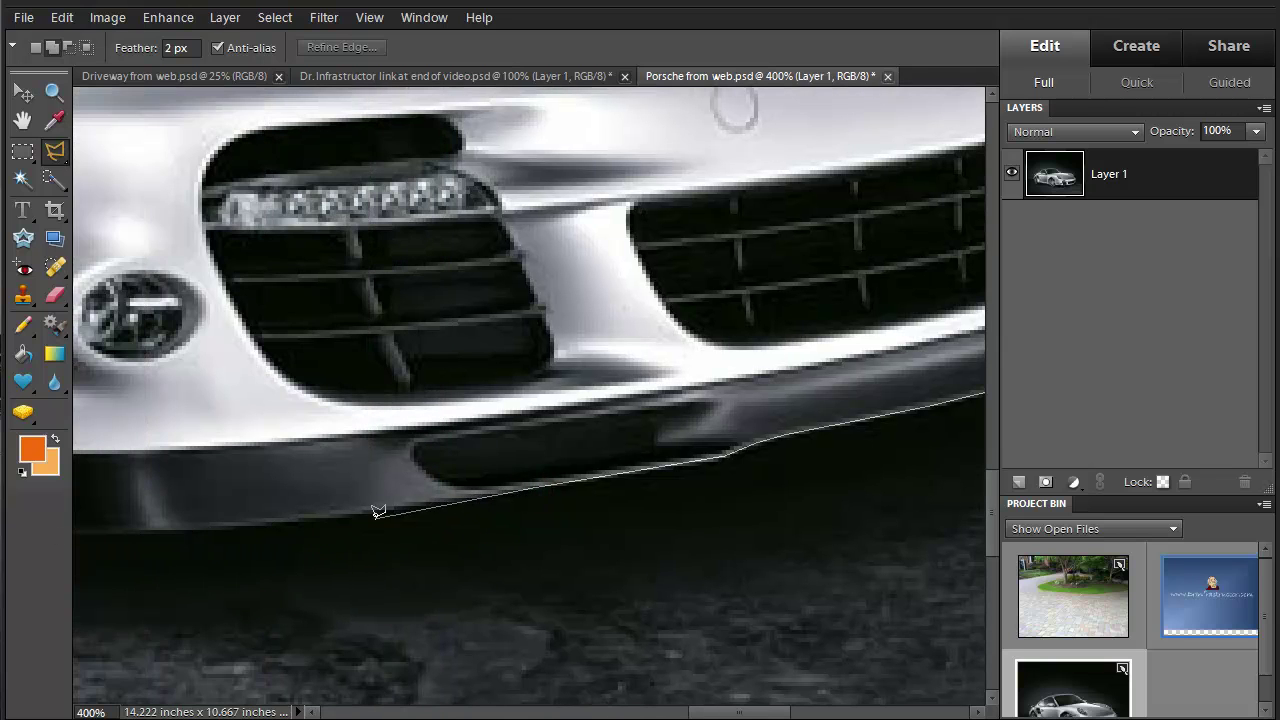
click(372, 508)
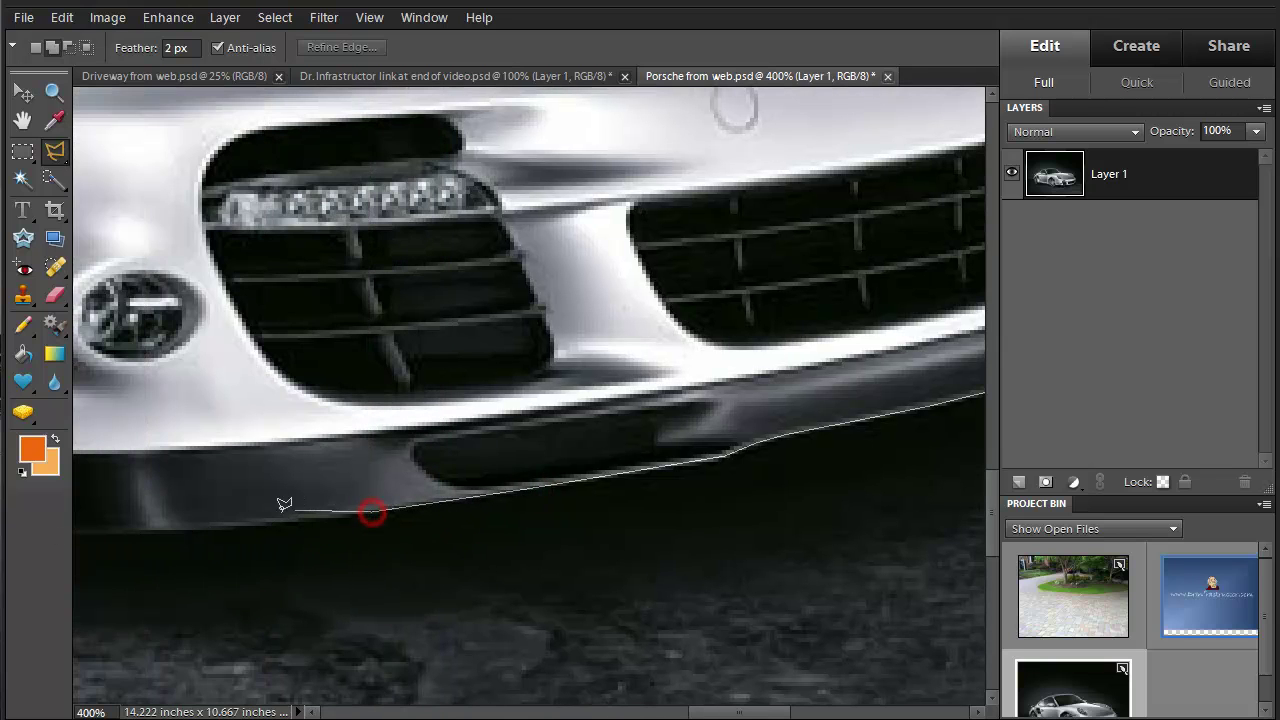
click(198, 521)
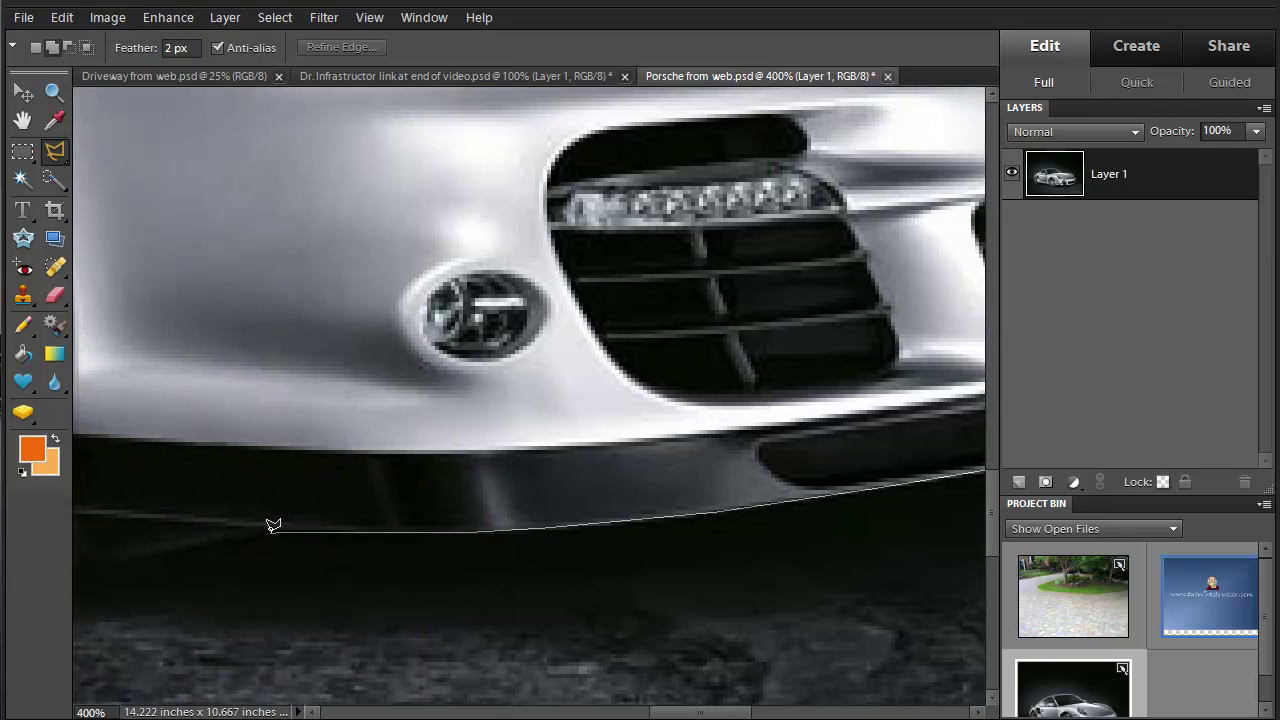
Step: Carry the outline under the fog light and along the lower bumper to the front wheel
click(266, 523)
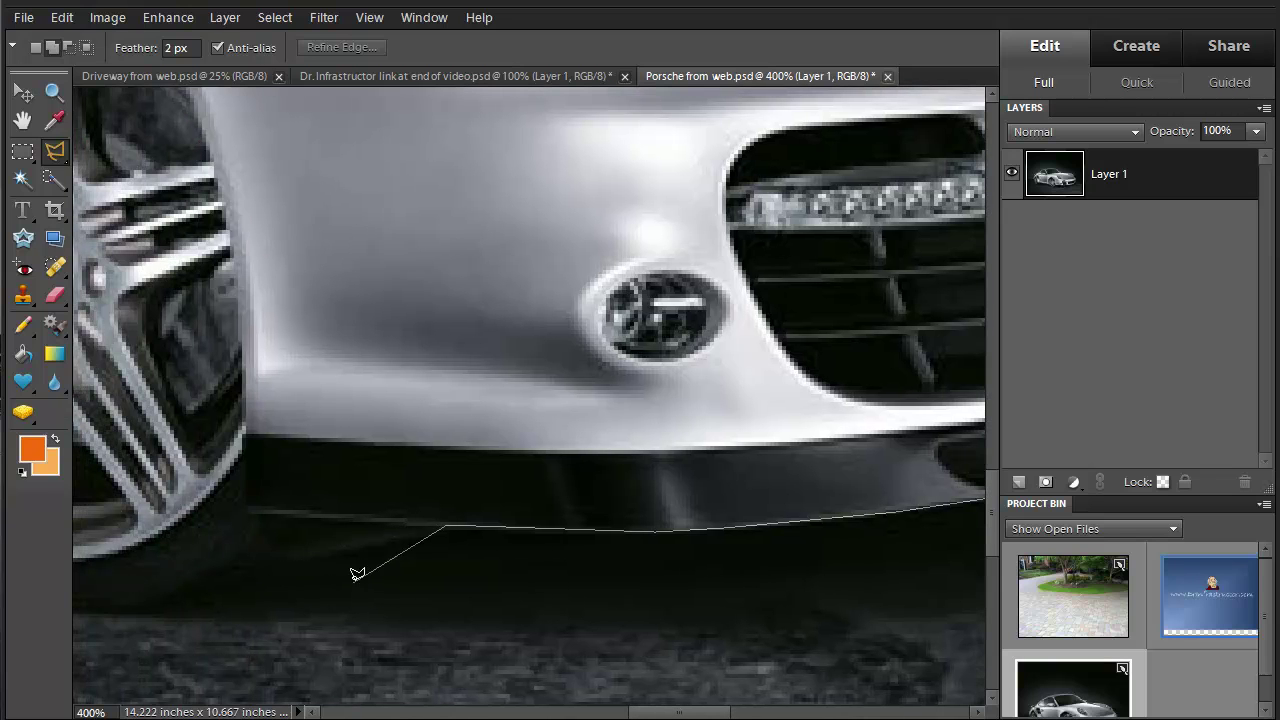
click(404, 522)
click(320, 586)
click(146, 603)
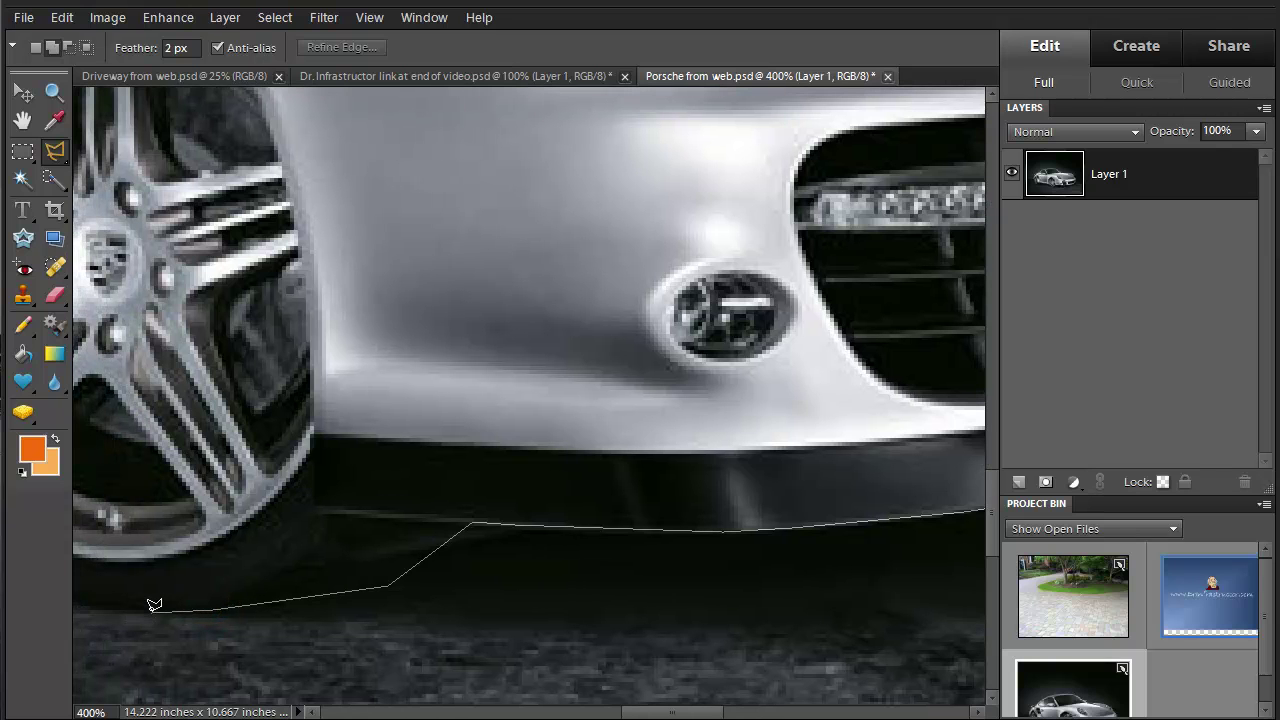
click(150, 608)
click(90, 609)
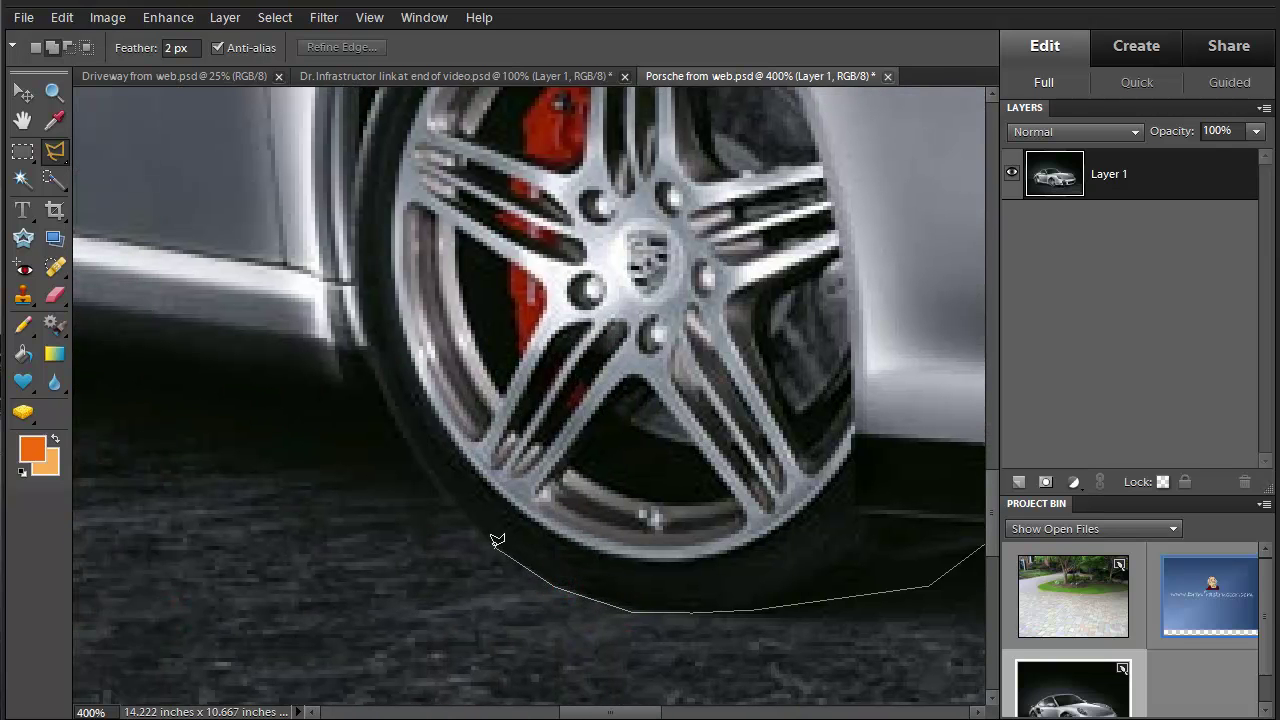
Step: Trace the outline around the tyre and along the car's underside to the far wheel
click(443, 490)
click(416, 447)
click(398, 418)
click(391, 405)
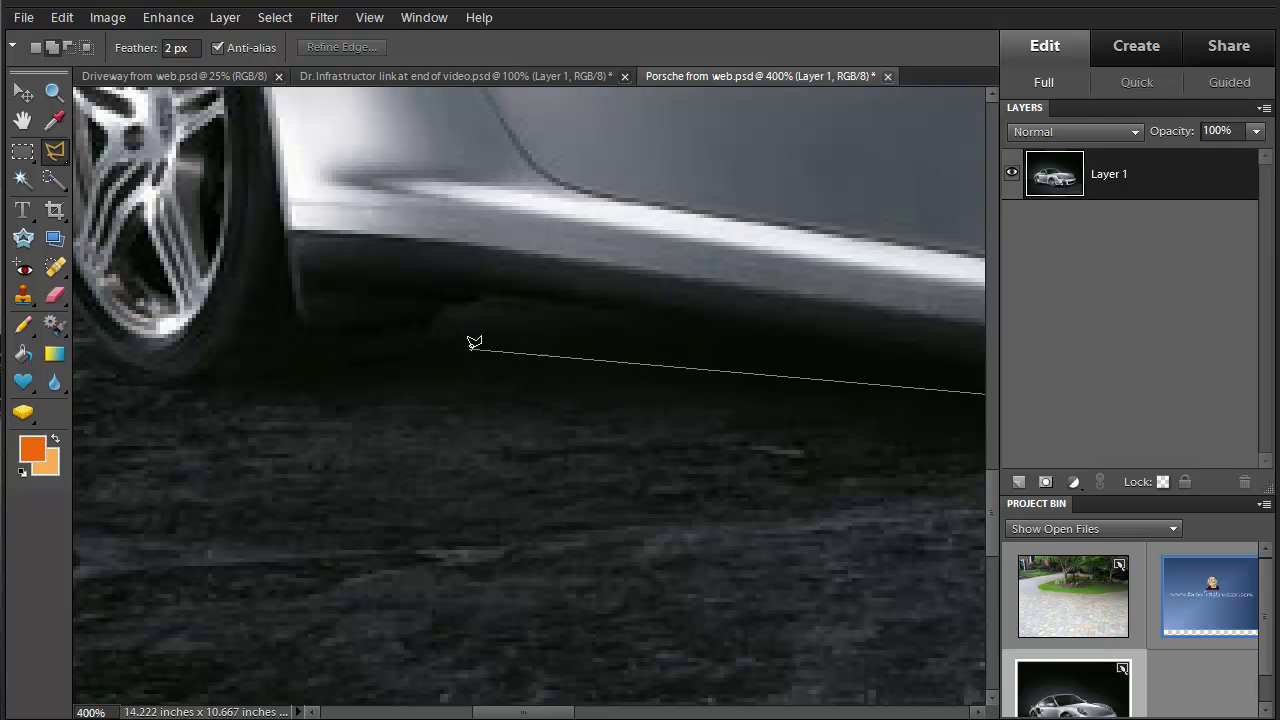
click(459, 308)
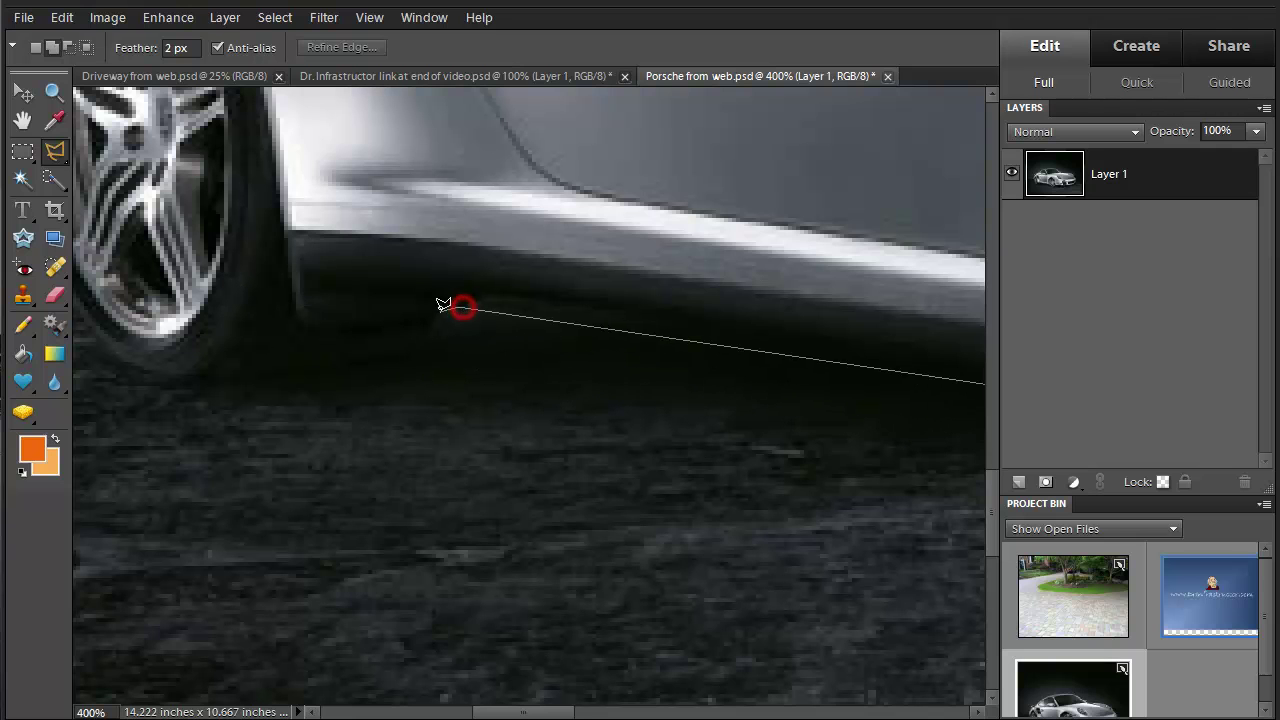
click(432, 322)
click(410, 331)
click(375, 355)
click(191, 380)
click(134, 377)
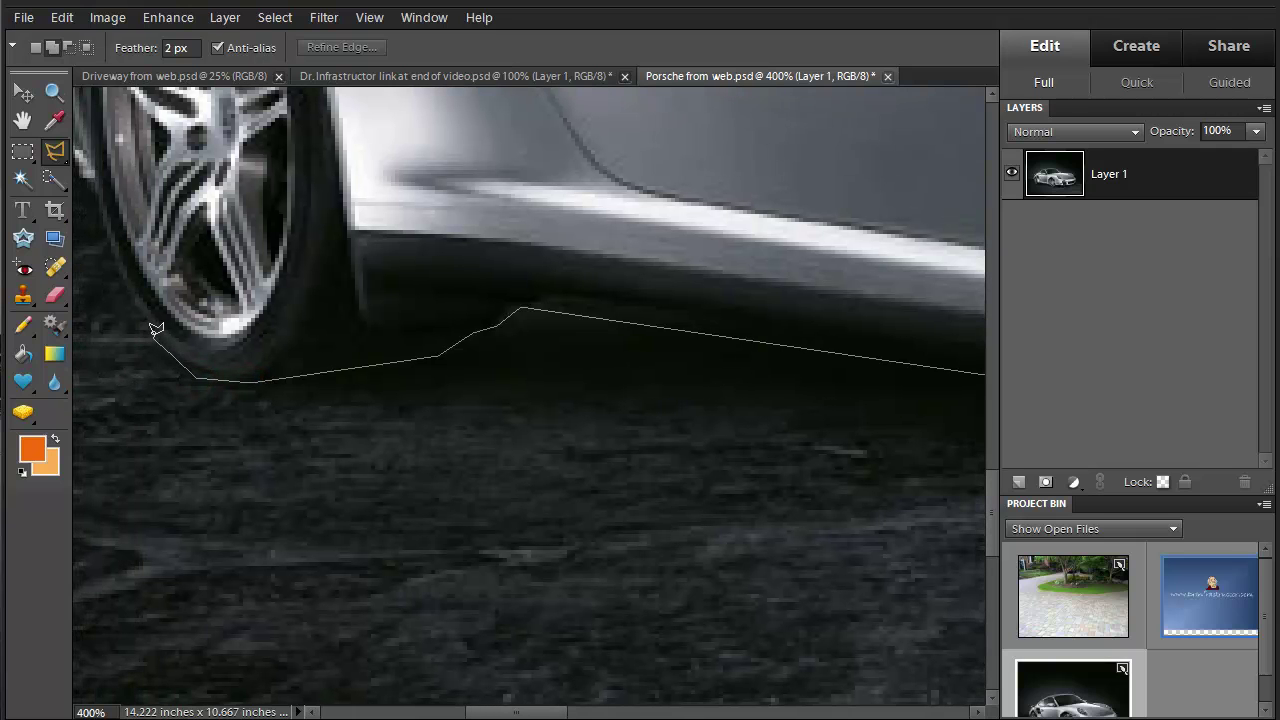
click(151, 334)
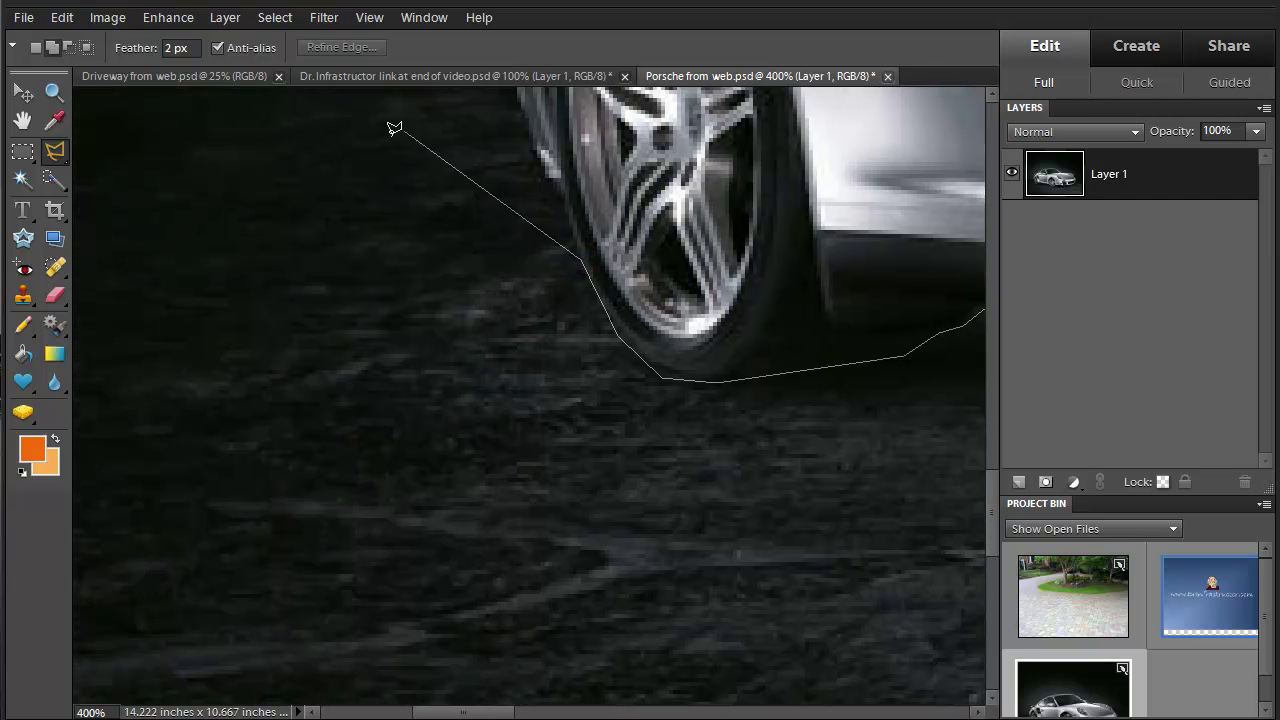
Step: Trace around the bottom of the wheel and up the tyre's outer edge
scroll(395, 128, up, 3)
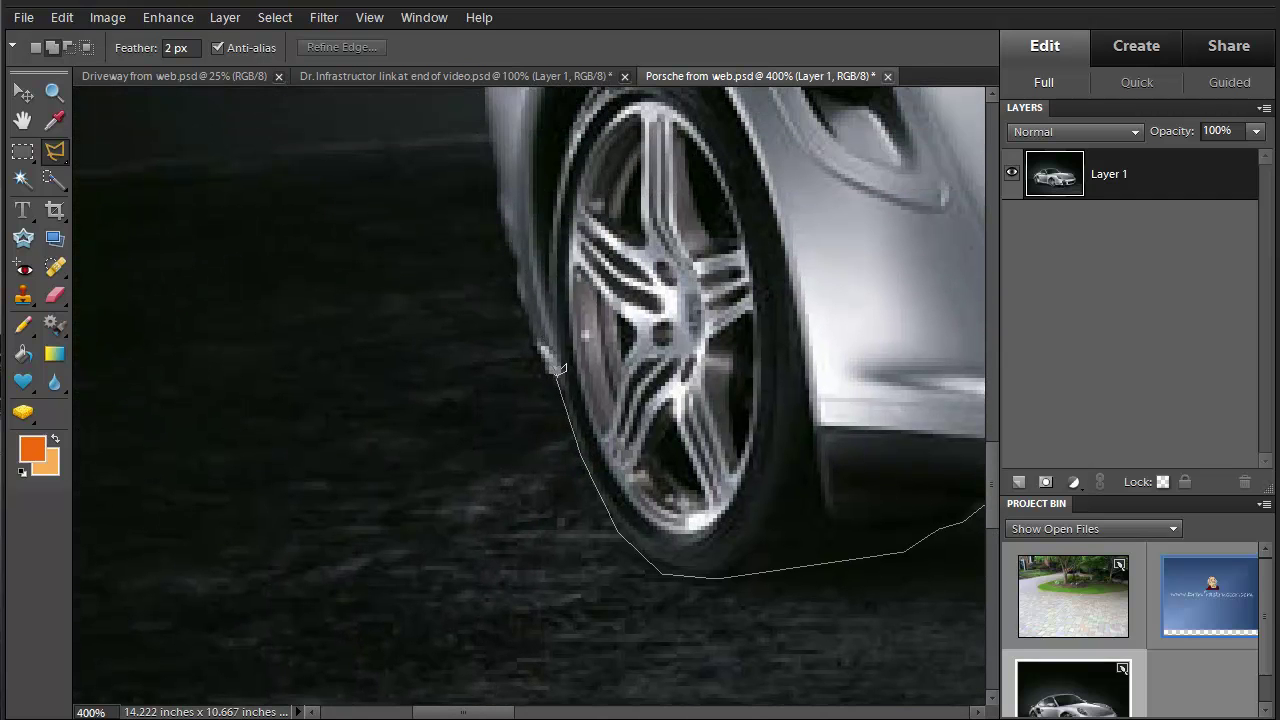
click(558, 375)
click(523, 314)
click(518, 272)
click(501, 220)
scroll(458, 80, up, 2)
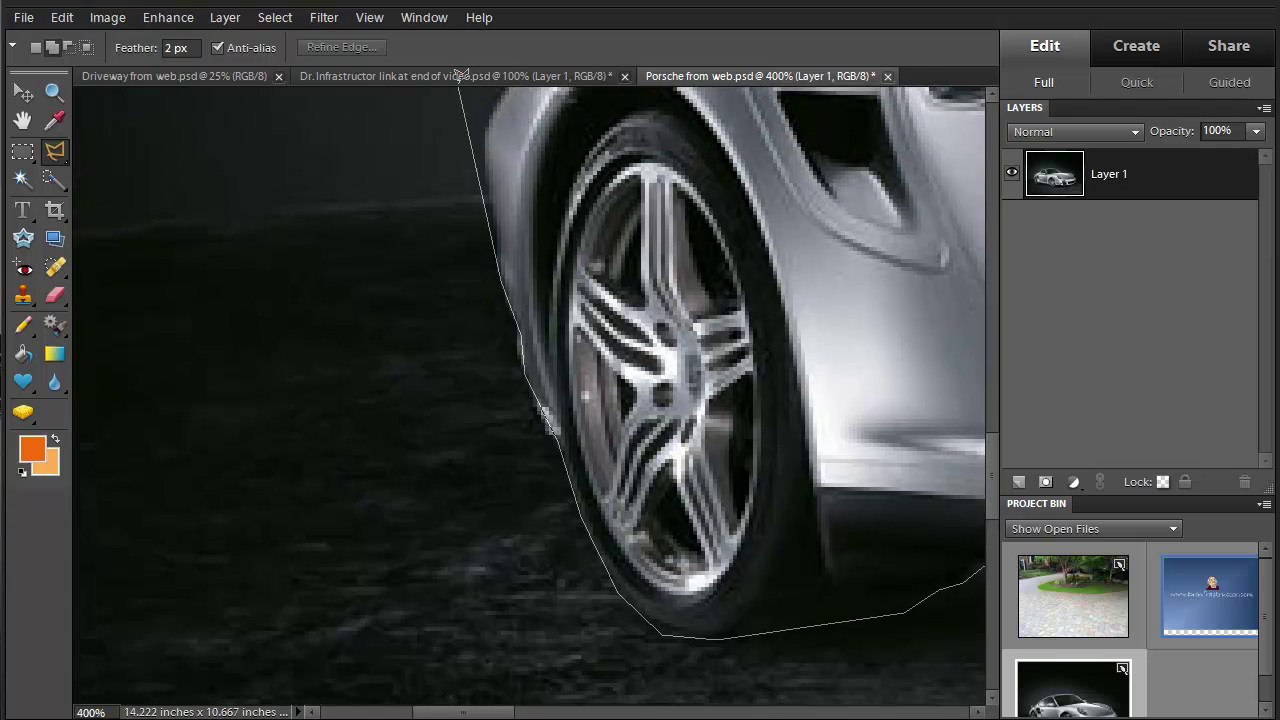
Step: Trace up the fender edge, close the selection, and bring up Refine Edge
click(500, 312)
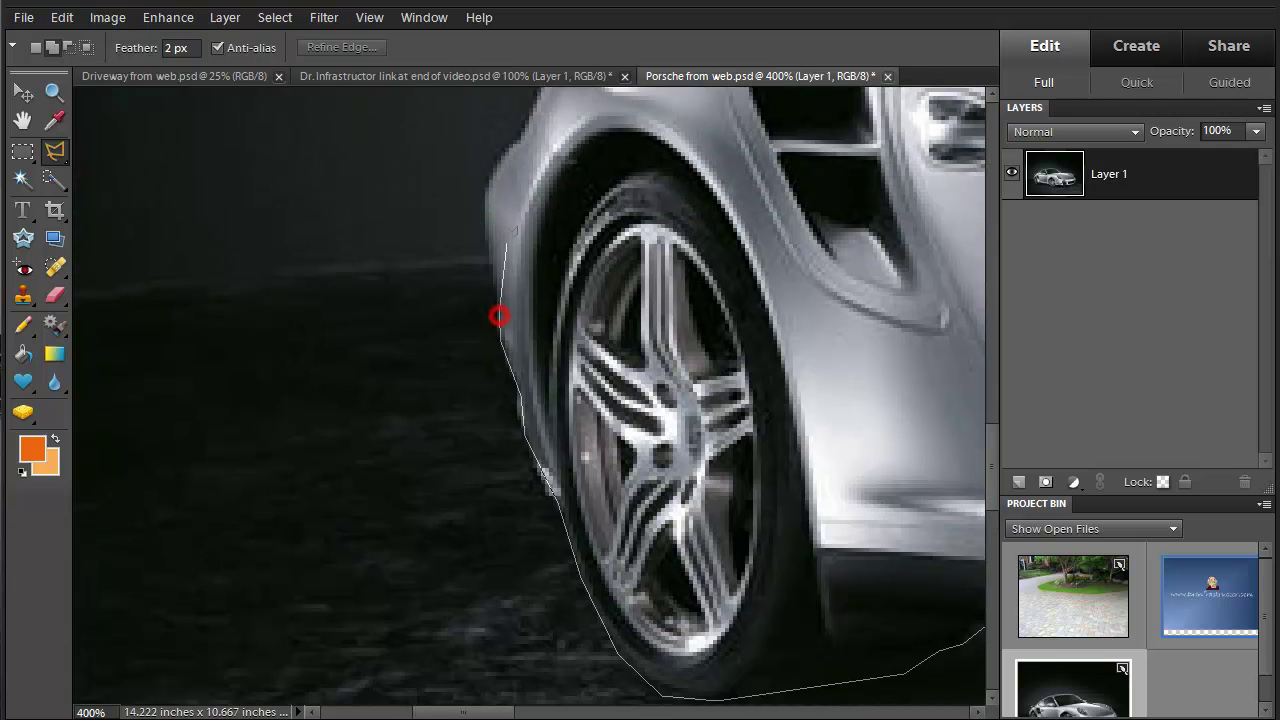
click(490, 232)
click(486, 200)
click(503, 148)
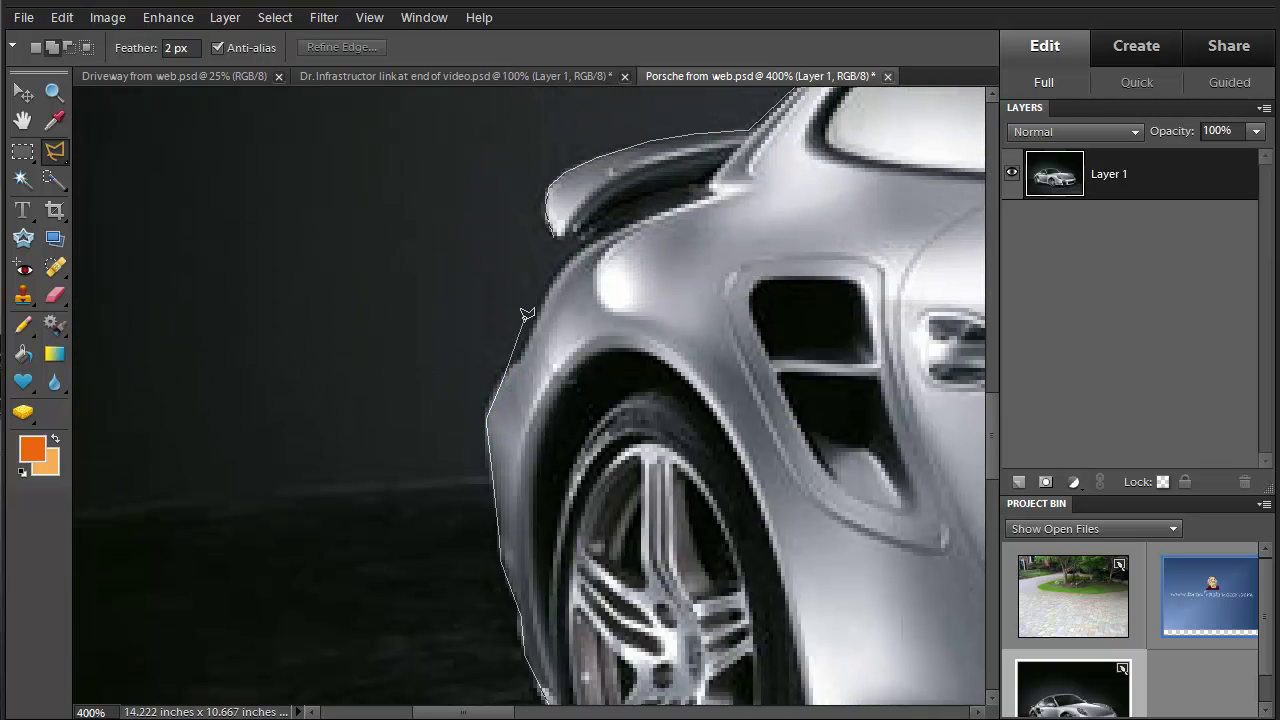
click(516, 367)
click(560, 270)
click(555, 233)
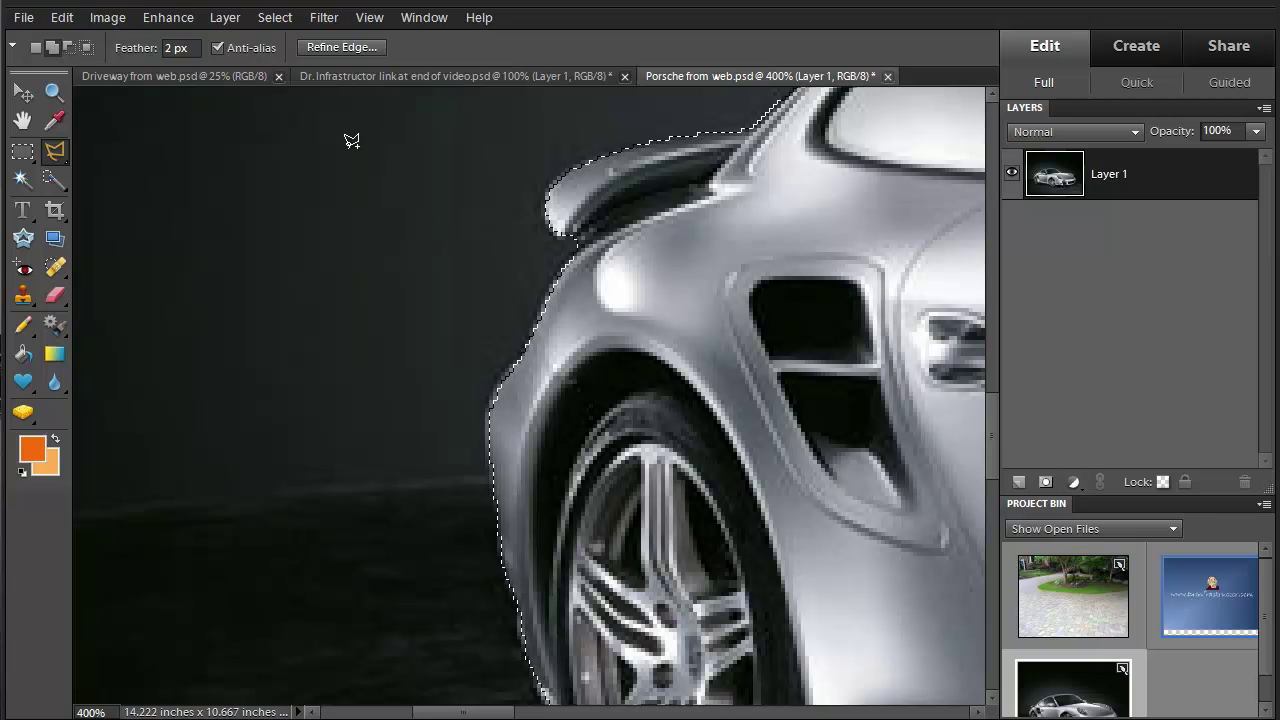
click(321, 44)
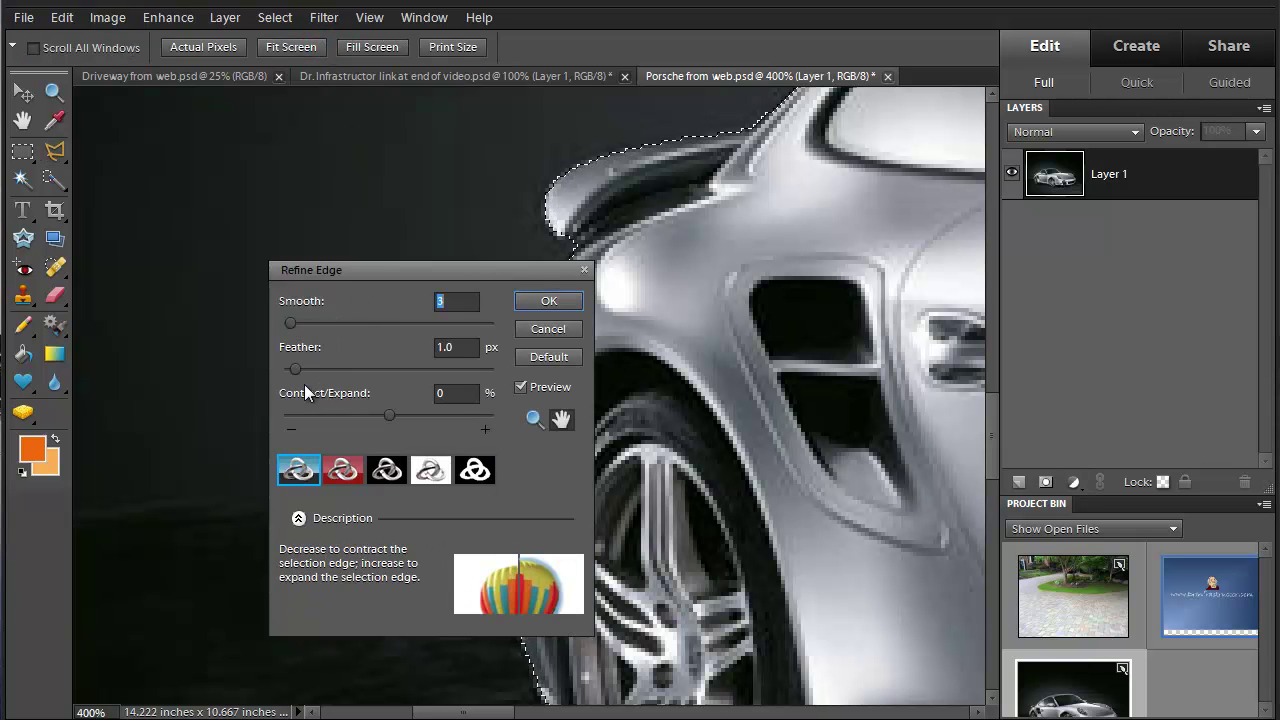
Step: Apply Refine Edge with Feather 2.0 px, Smooth 5 and Contract/Expand +4
drag(294, 369, 306, 367)
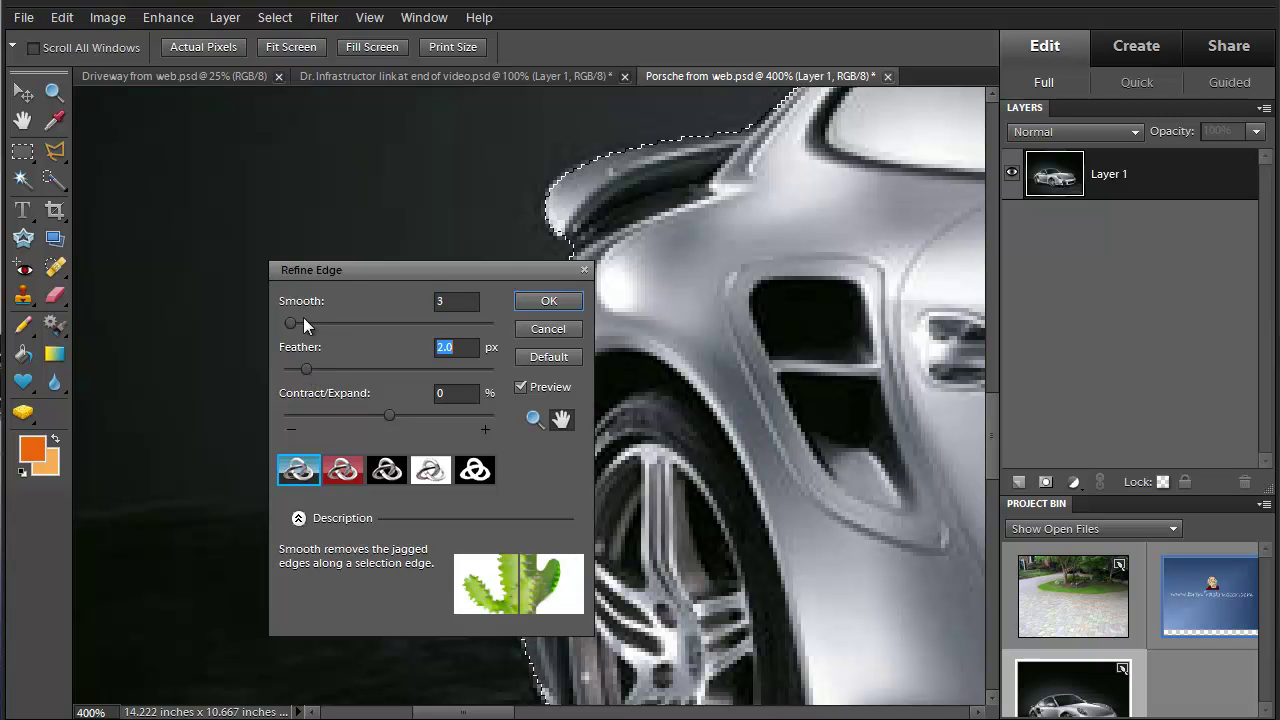
click(289, 322)
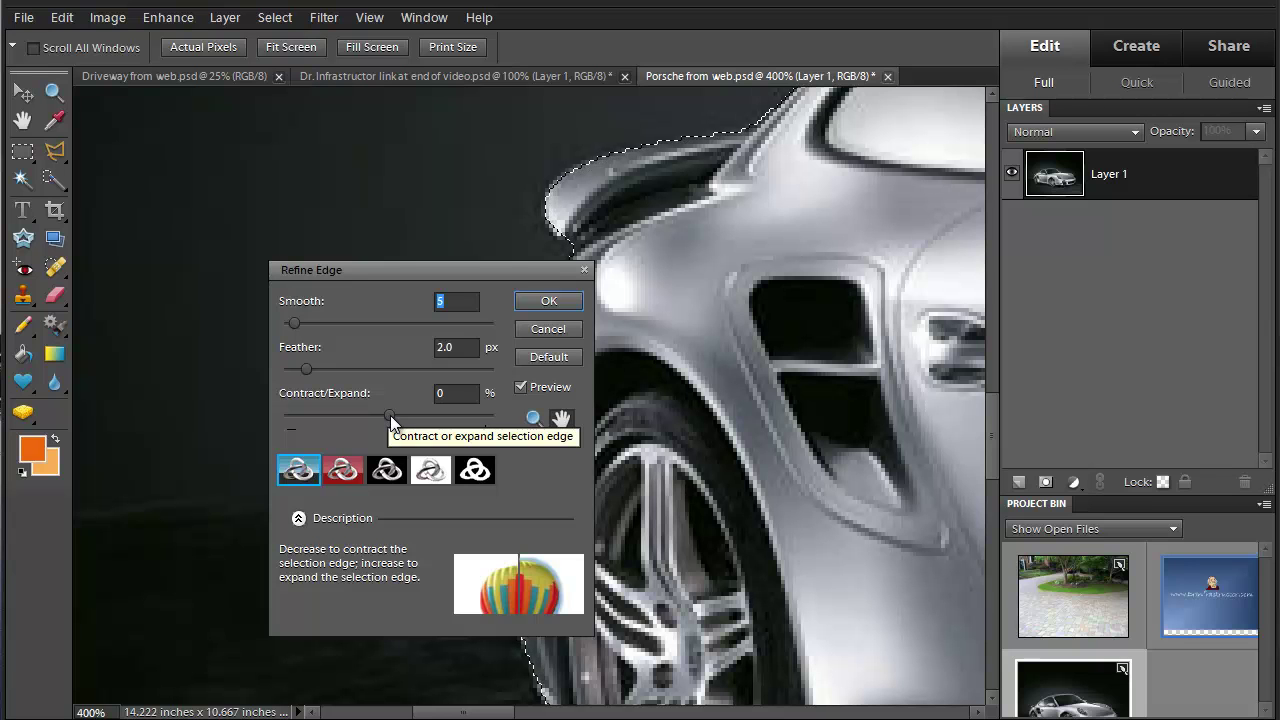
drag(390, 415, 391, 417)
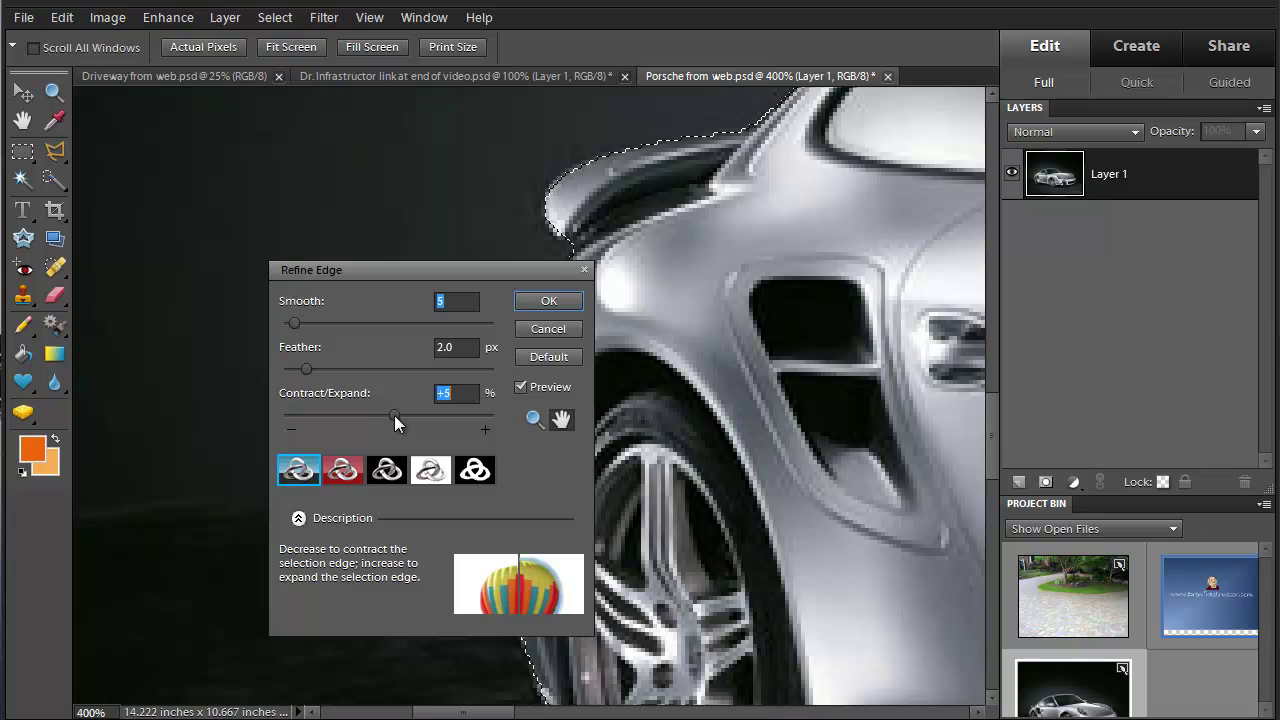
drag(394, 415, 393, 414)
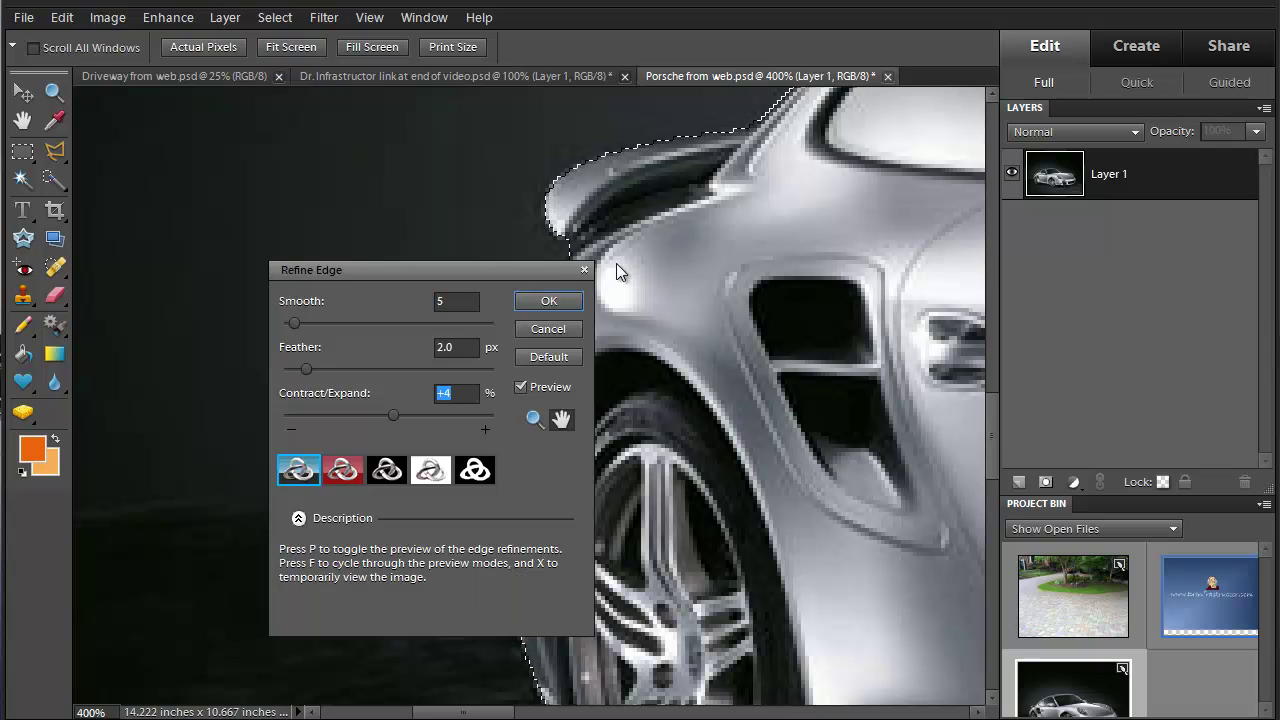
click(545, 301)
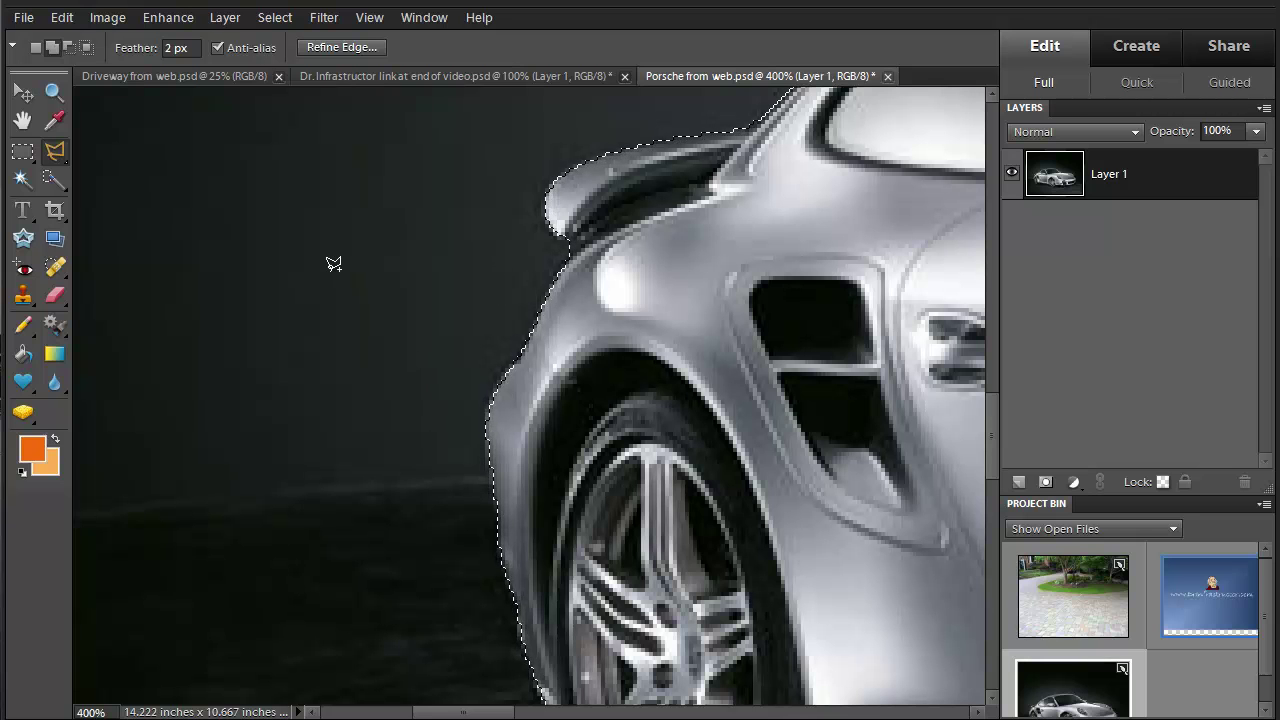
Step: Fit the image on screen and use Layer via Cut to move the Porsche onto Layer 2
click(369, 19)
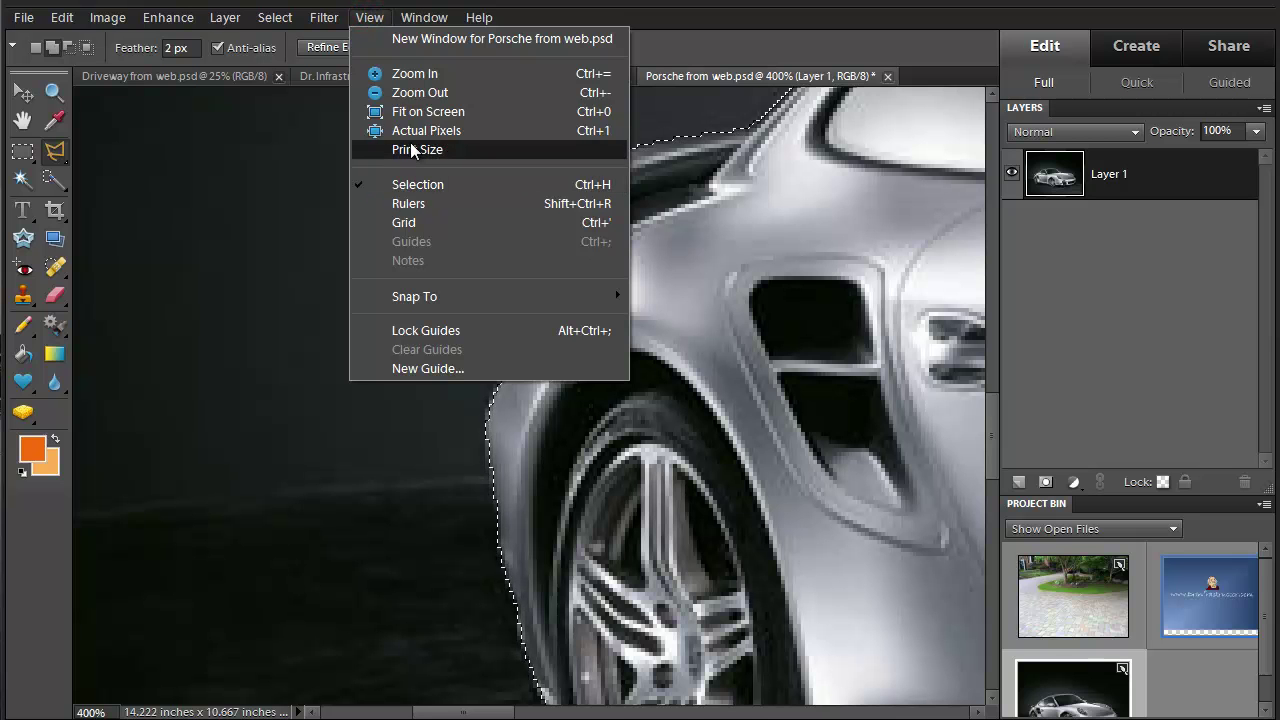
click(412, 112)
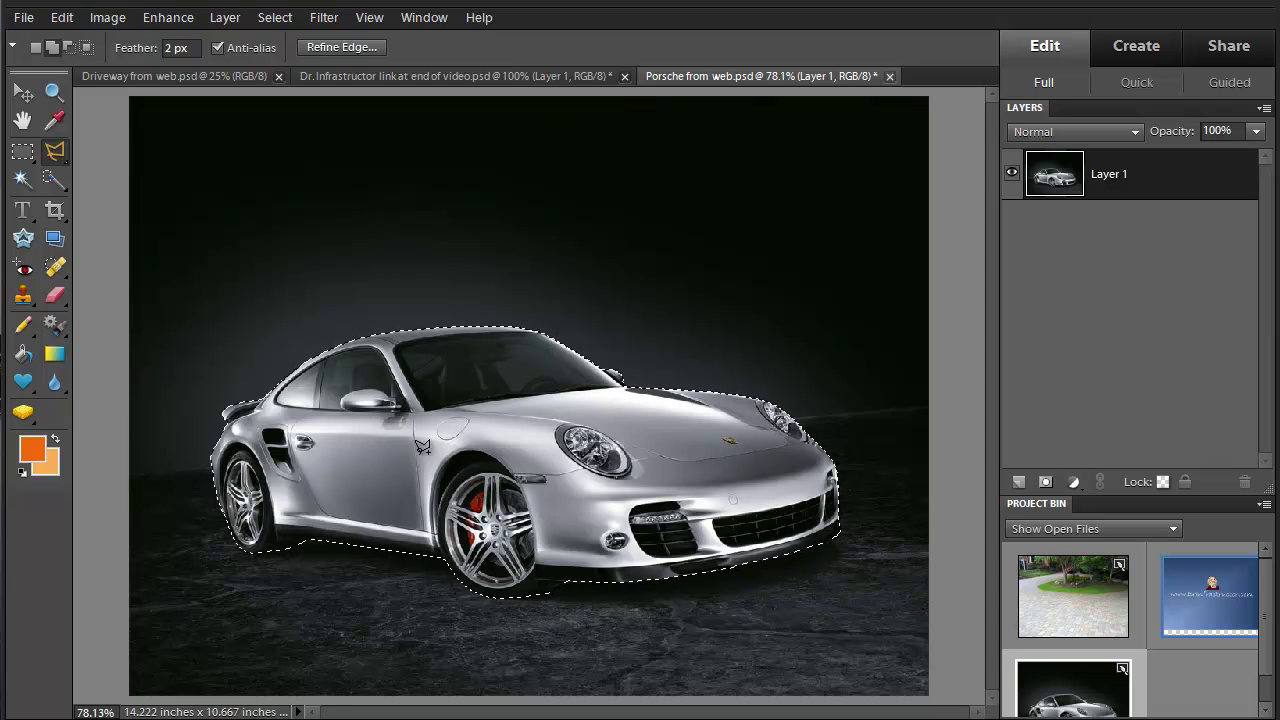
right_click(364, 457)
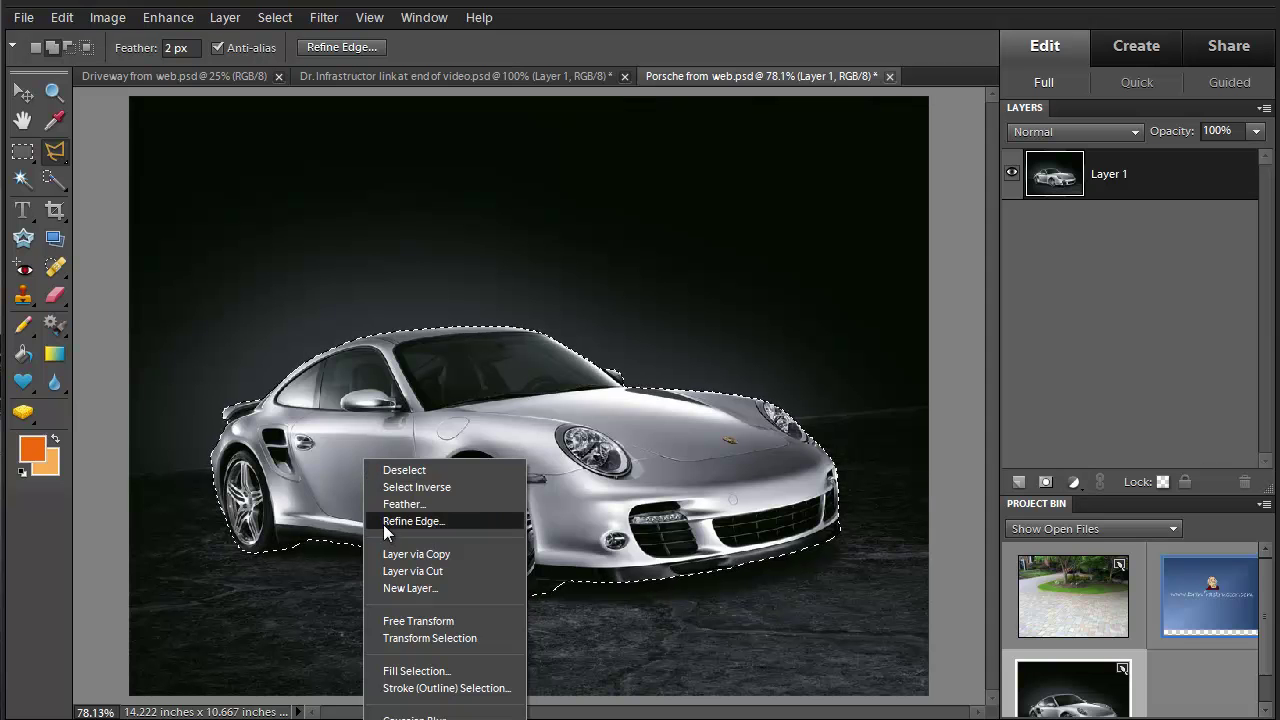
click(397, 570)
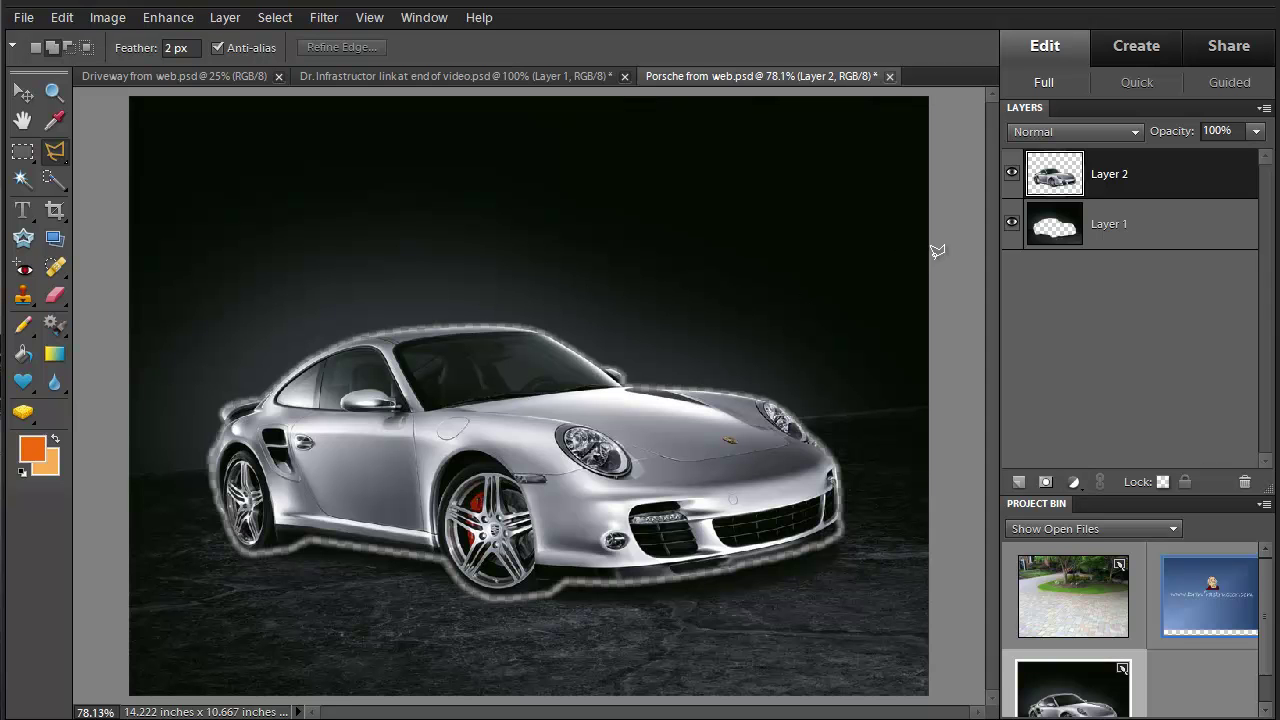
Step: Hide Layer 1, add an orange Solid Color fill layer at the bottom, then hide it
click(1012, 226)
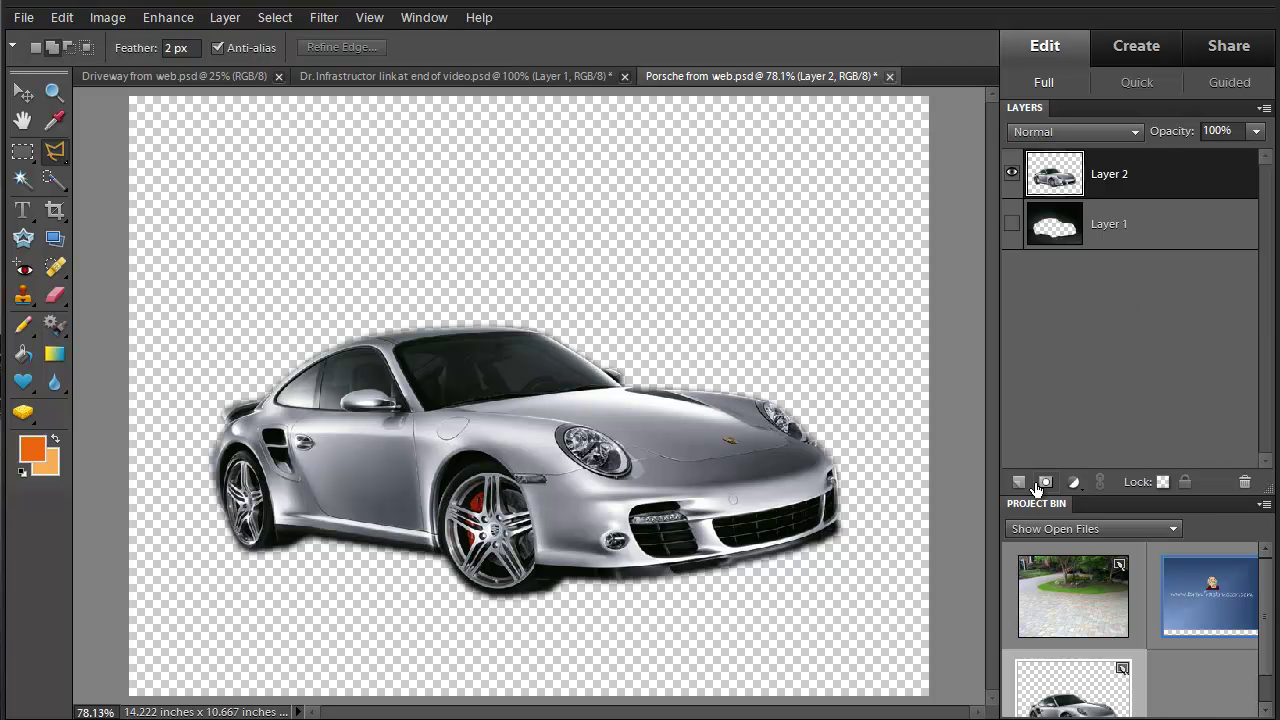
click(1073, 482)
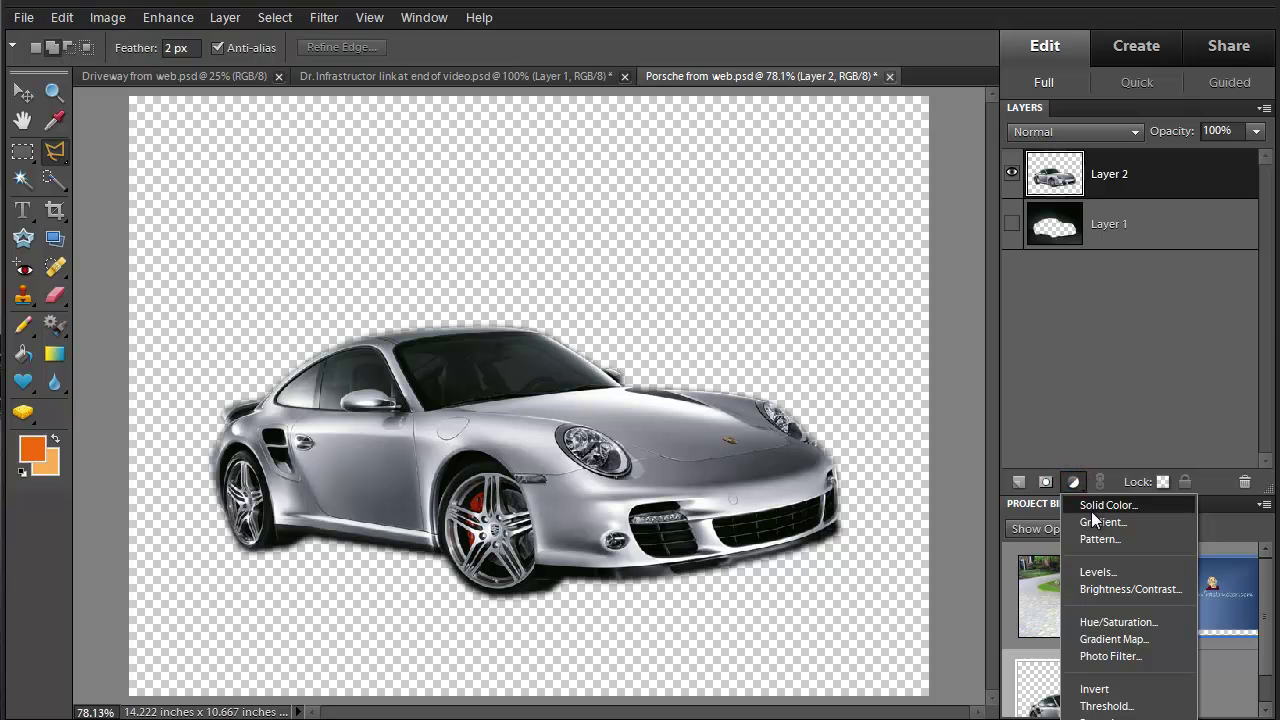
click(1091, 506)
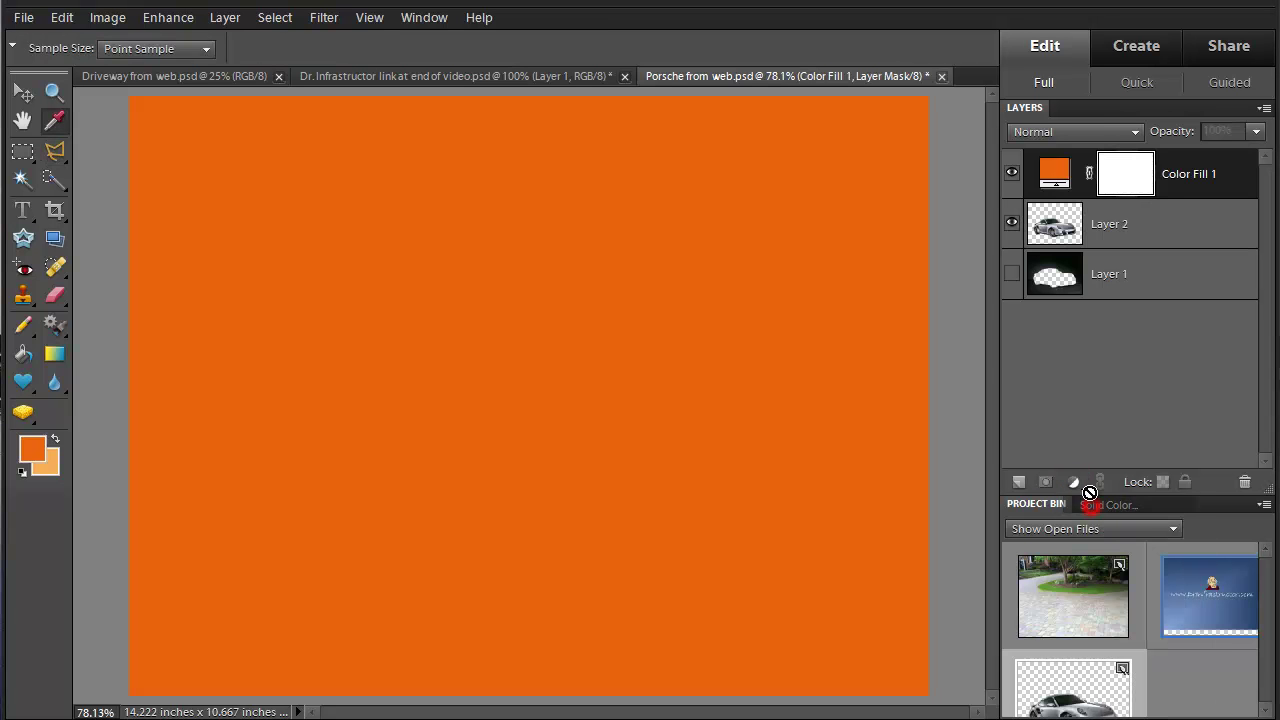
drag(1076, 172, 1069, 329)
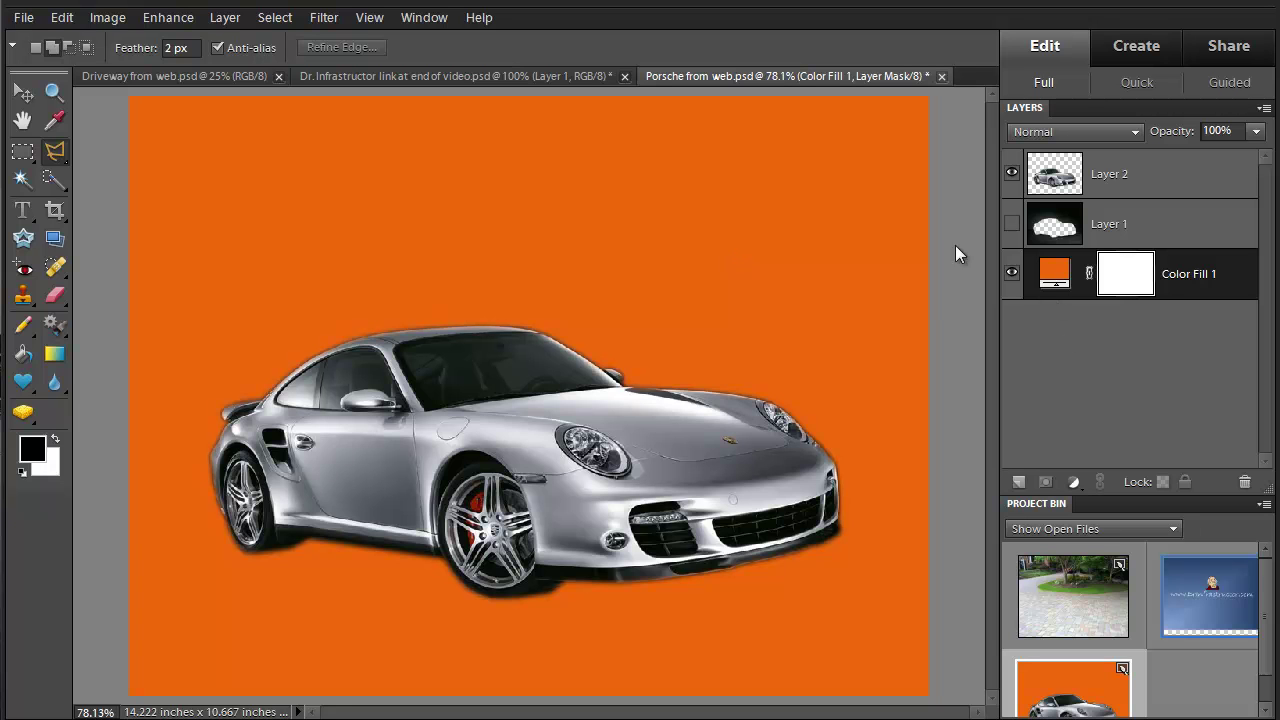
click(1012, 272)
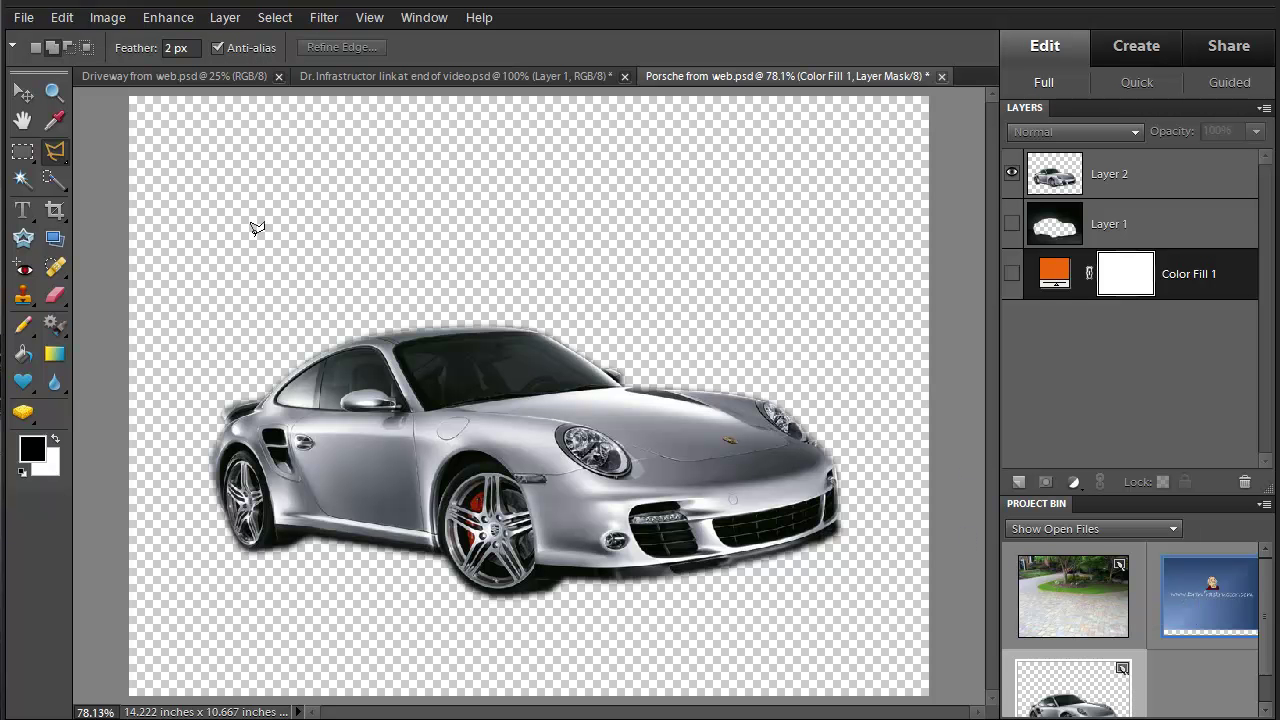
Step: Move the Porsche layer onto Driveway from web.psd, right of centre on the driveway
click(22, 93)
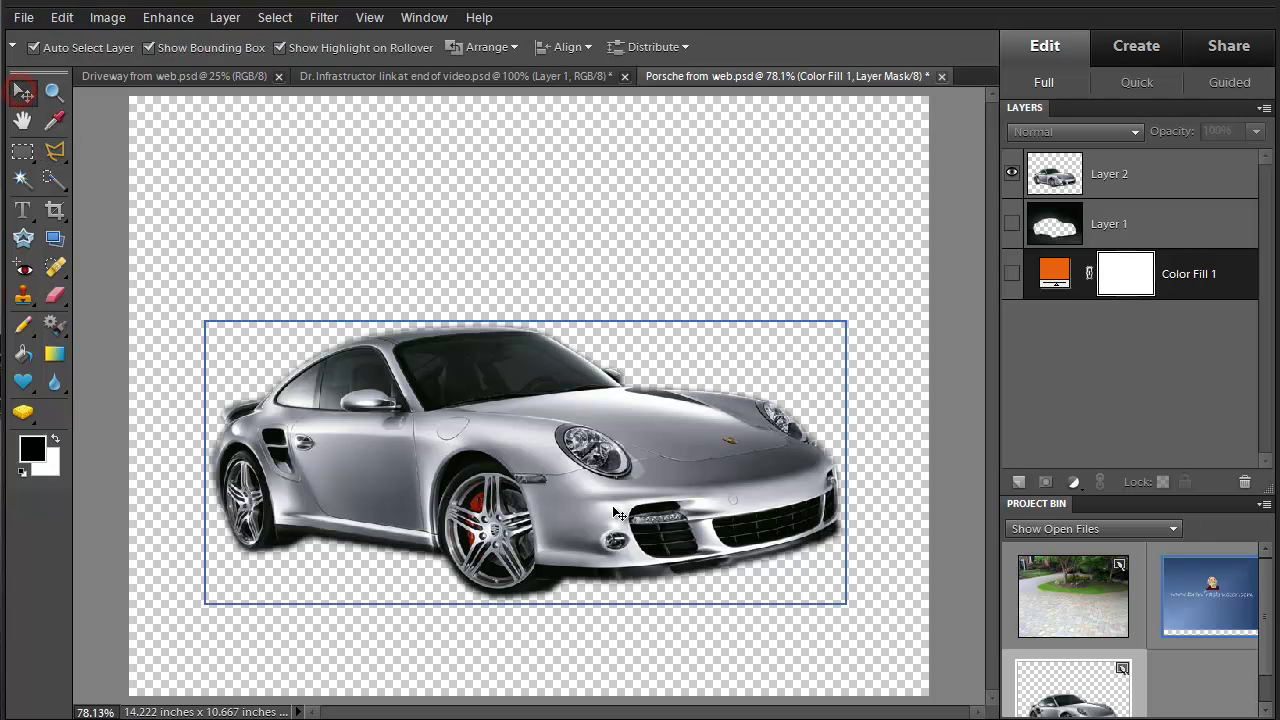
click(526, 414)
drag(482, 413, 1073, 604)
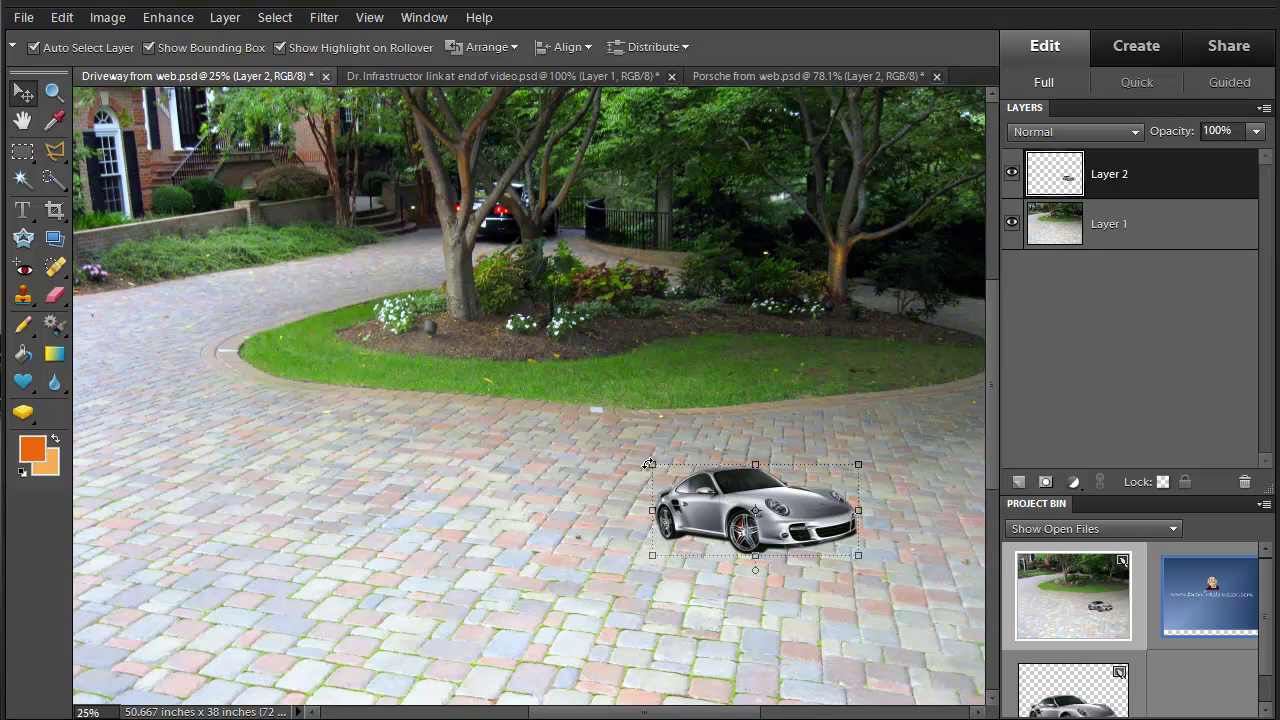
Step: Scale the Porsche to 354.7%, tilt it 2.3°, position it on the driveway and commit
drag(652, 464, 134, 434)
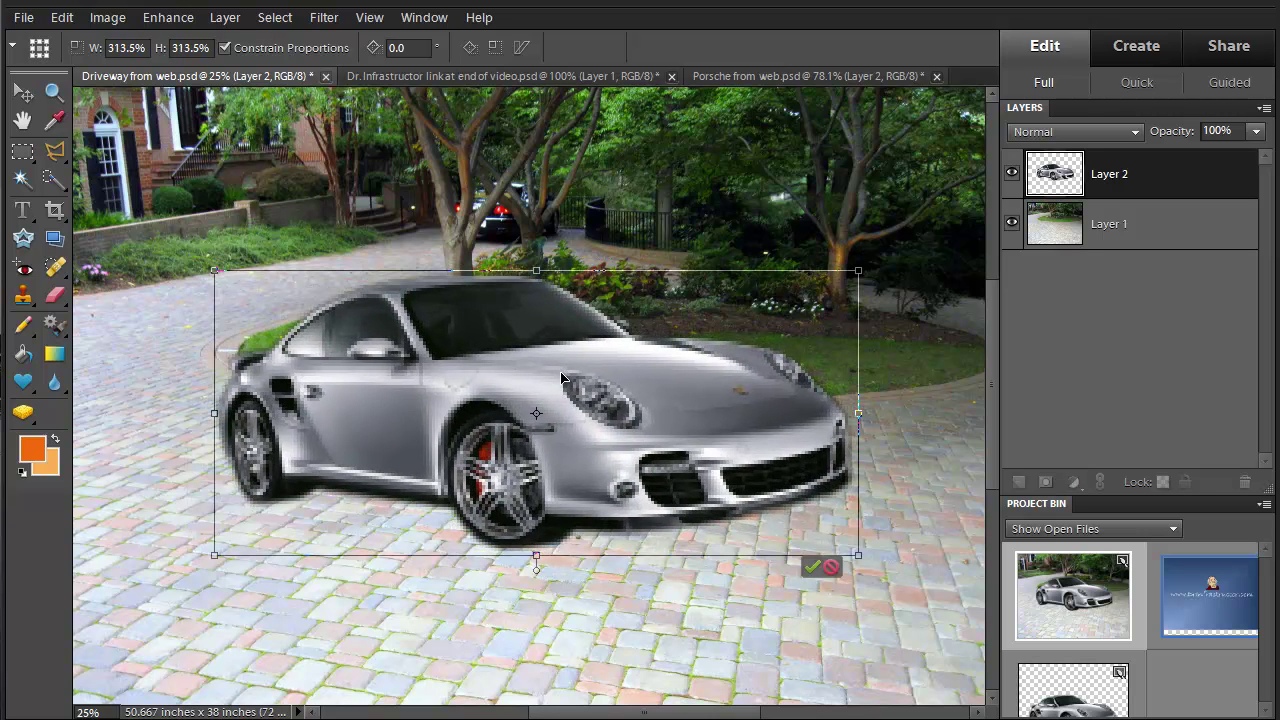
drag(561, 378, 526, 451)
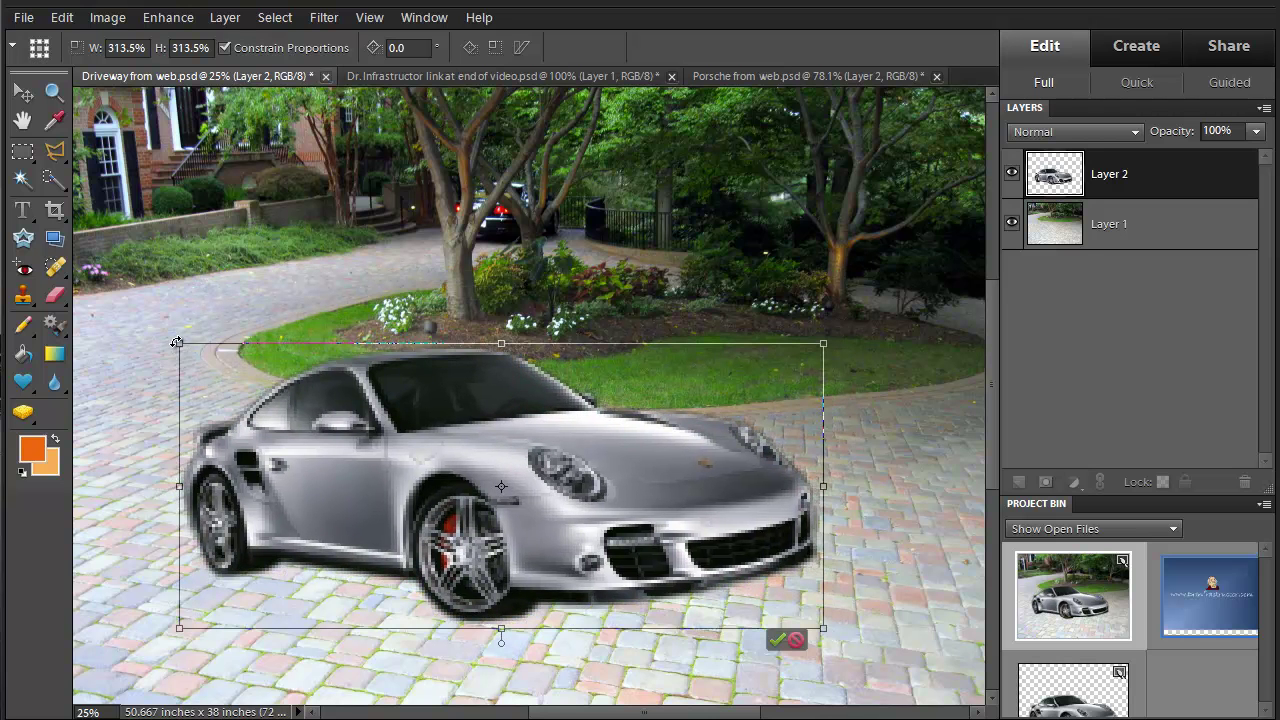
drag(176, 342, 123, 320)
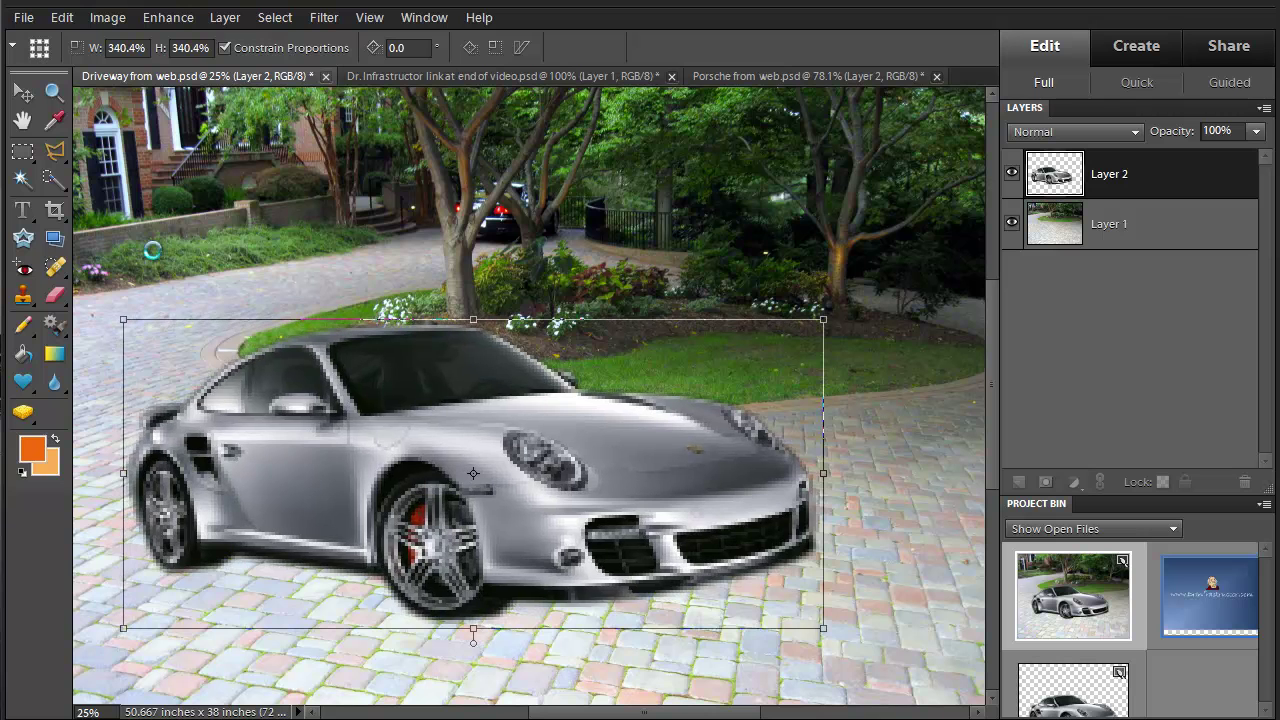
drag(501, 417, 543, 403)
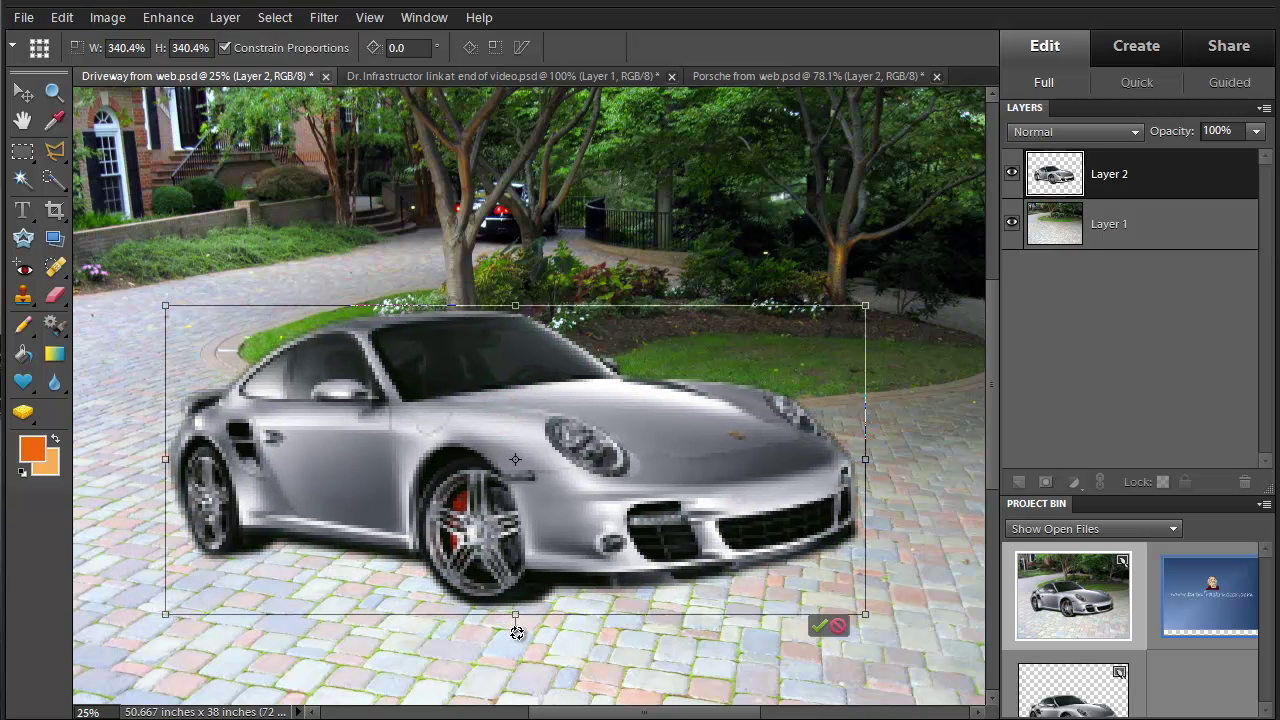
drag(518, 632, 504, 598)
drag(510, 474, 508, 510)
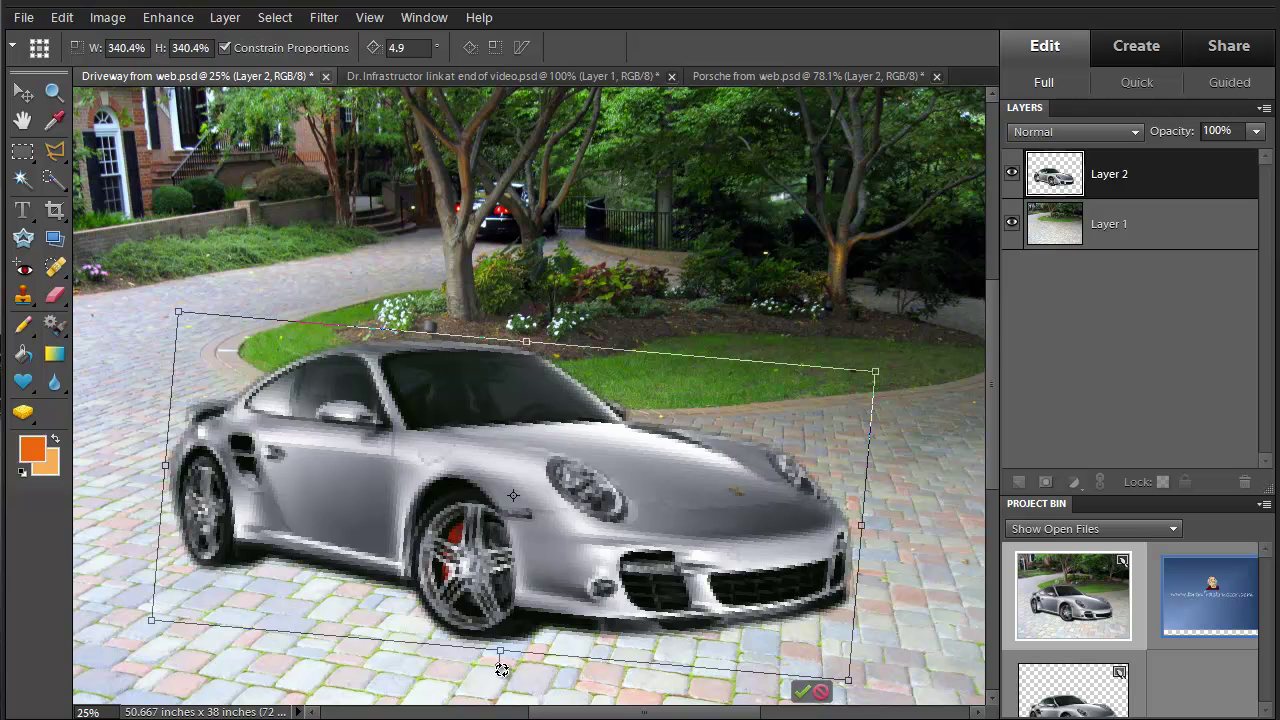
drag(496, 667, 499, 664)
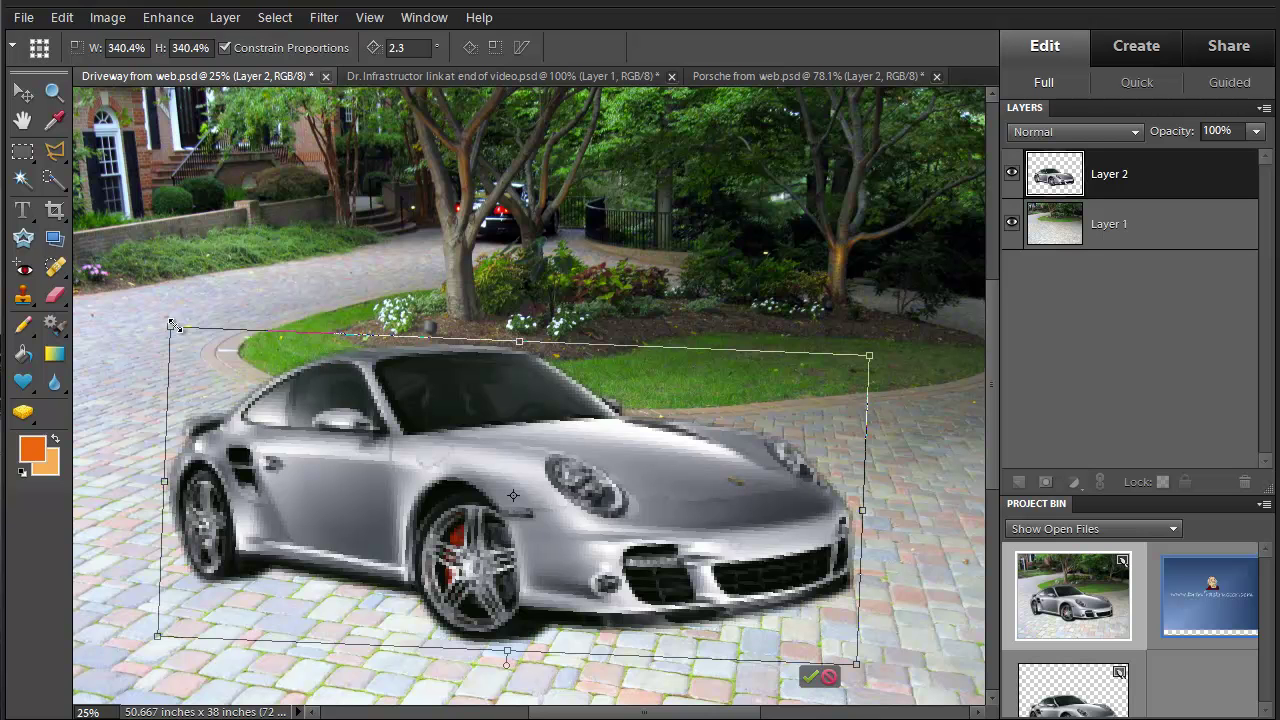
drag(171, 327, 148, 307)
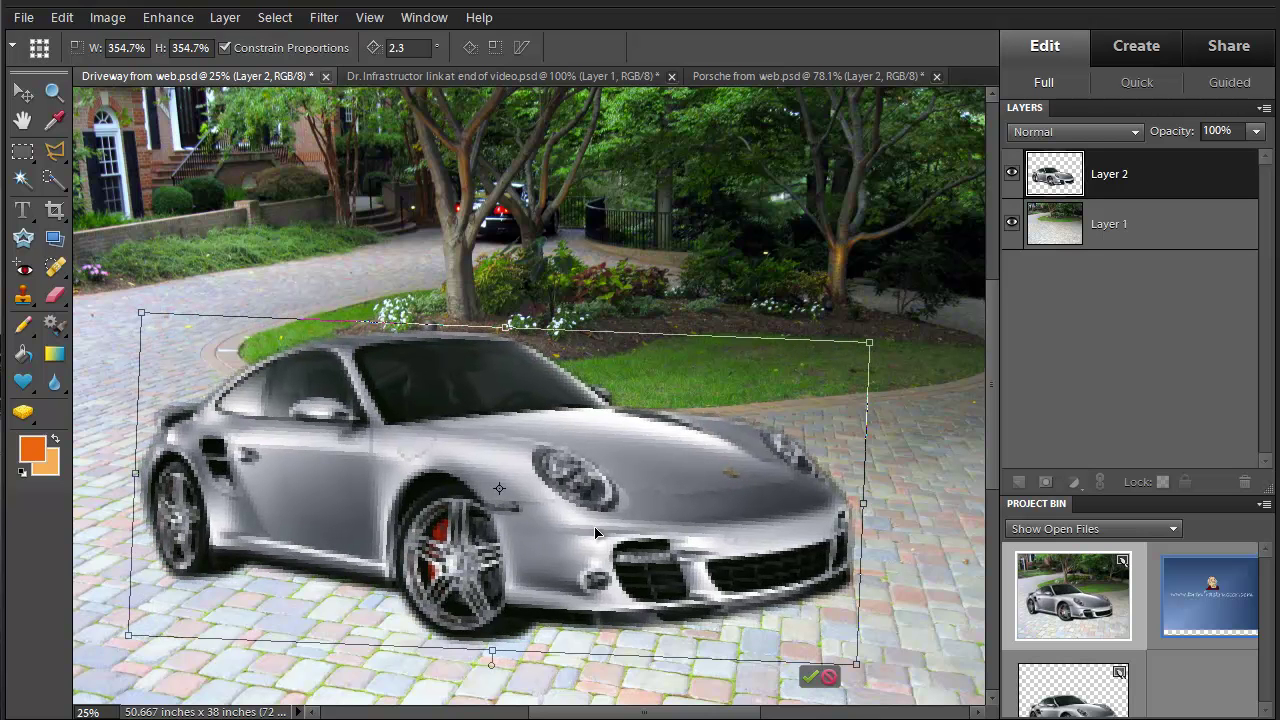
drag(485, 499, 519, 512)
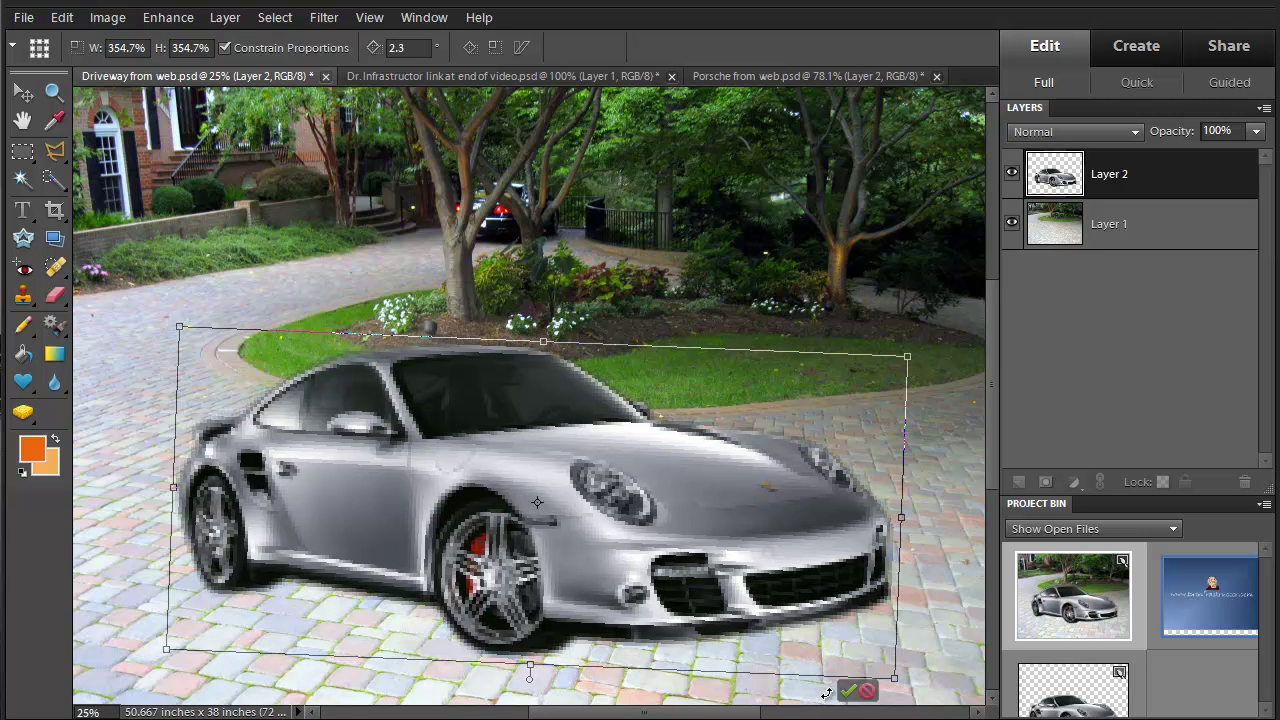
click(848, 690)
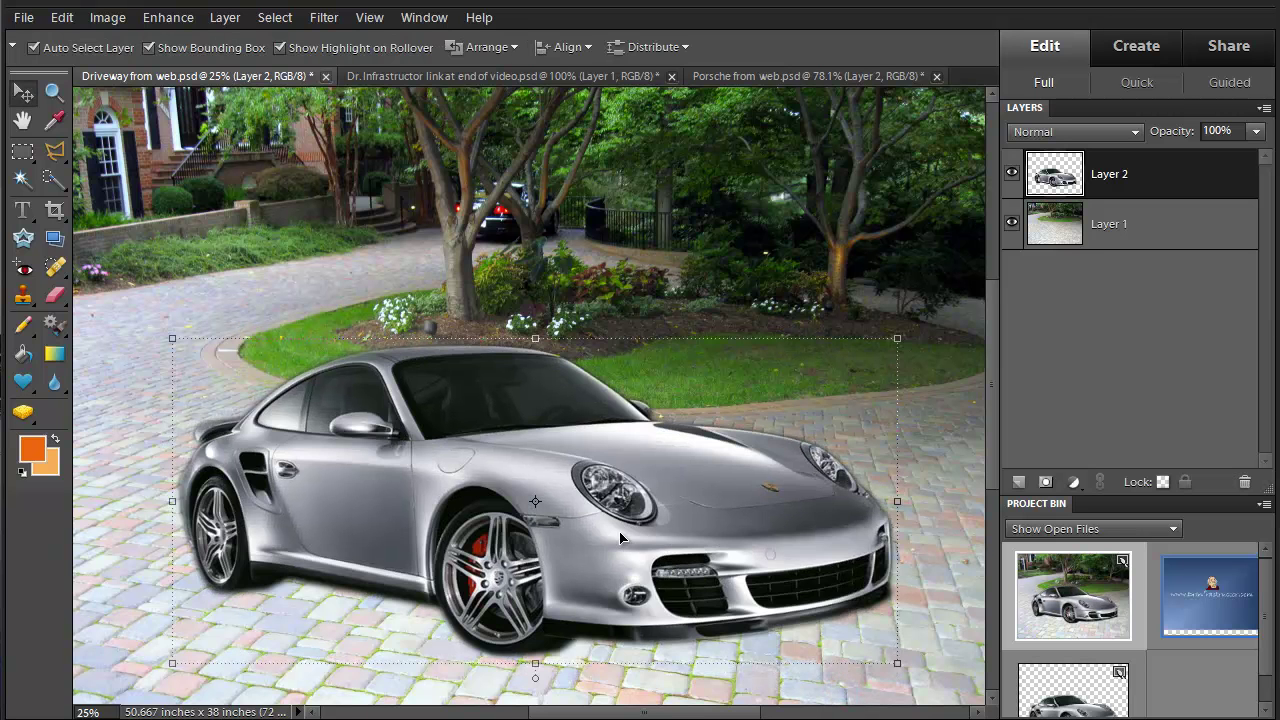
Step: Open Style Settings for the Porsche's Layer 2 and move the dialog to the centre
click(646, 292)
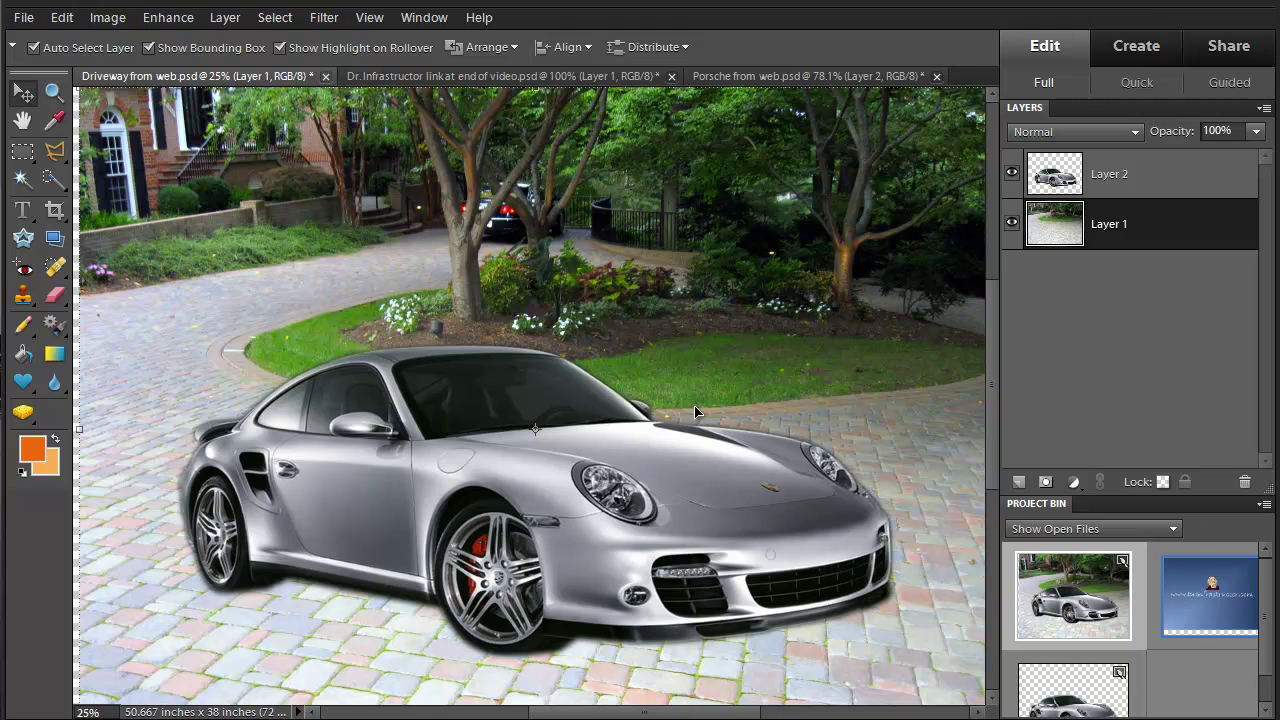
right_click(553, 441)
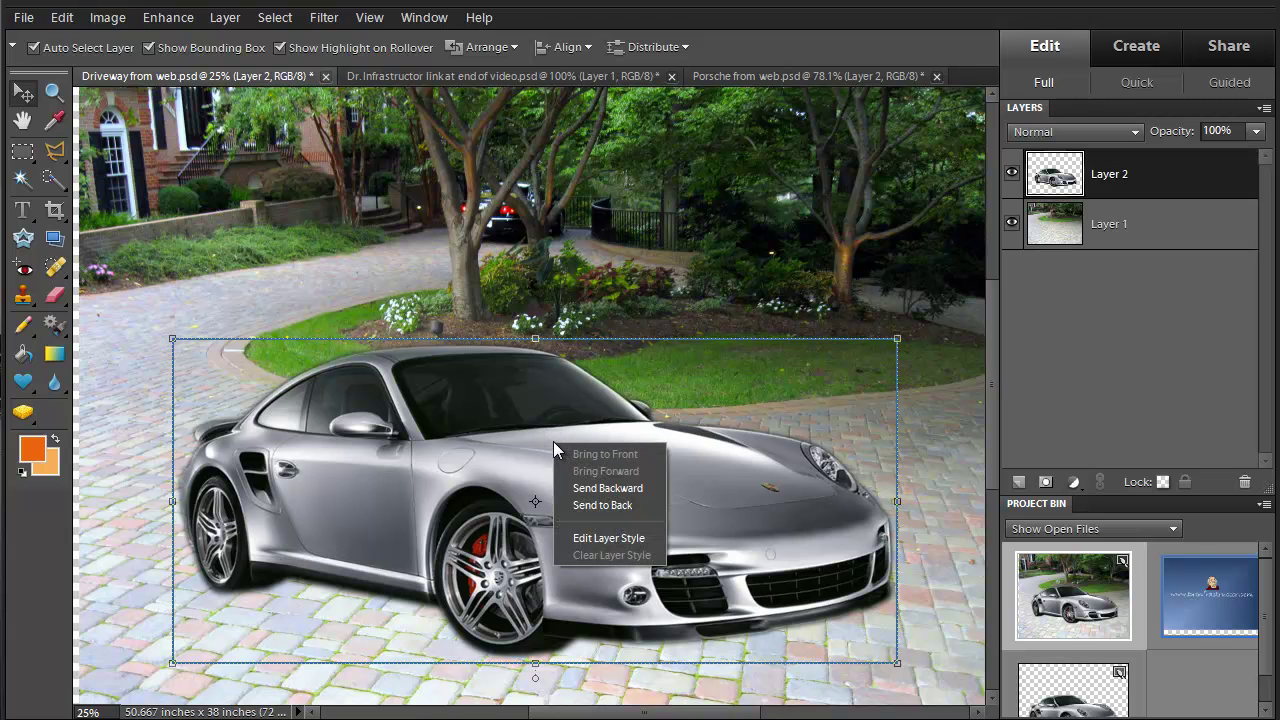
click(609, 538)
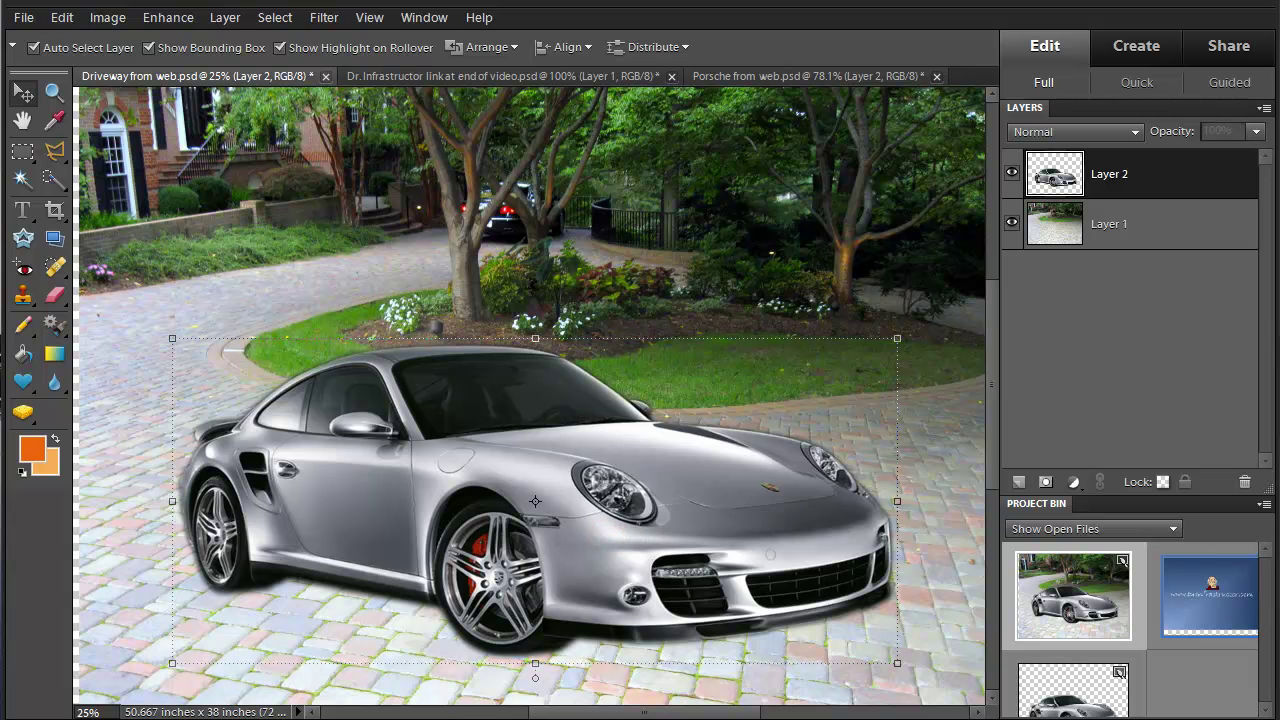
drag(1125, 383, 701, 132)
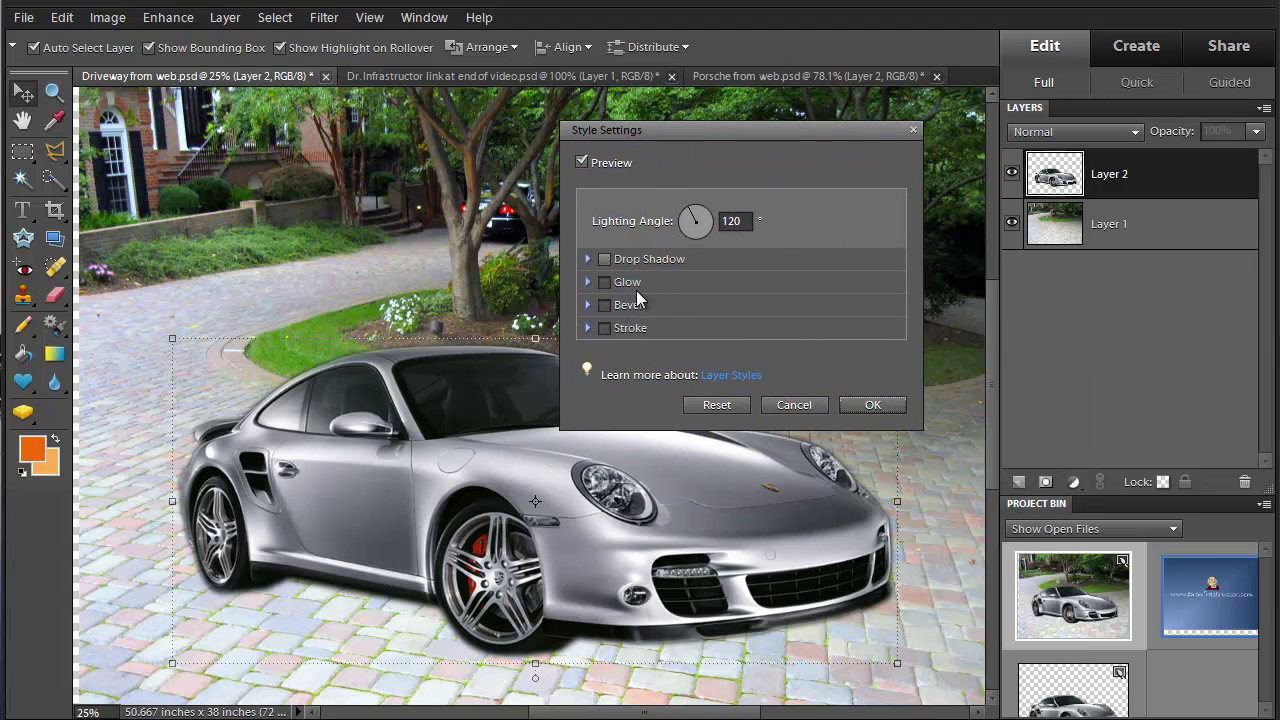
Step: Close the unchanged Style Settings and reopen them for the car layer
click(870, 404)
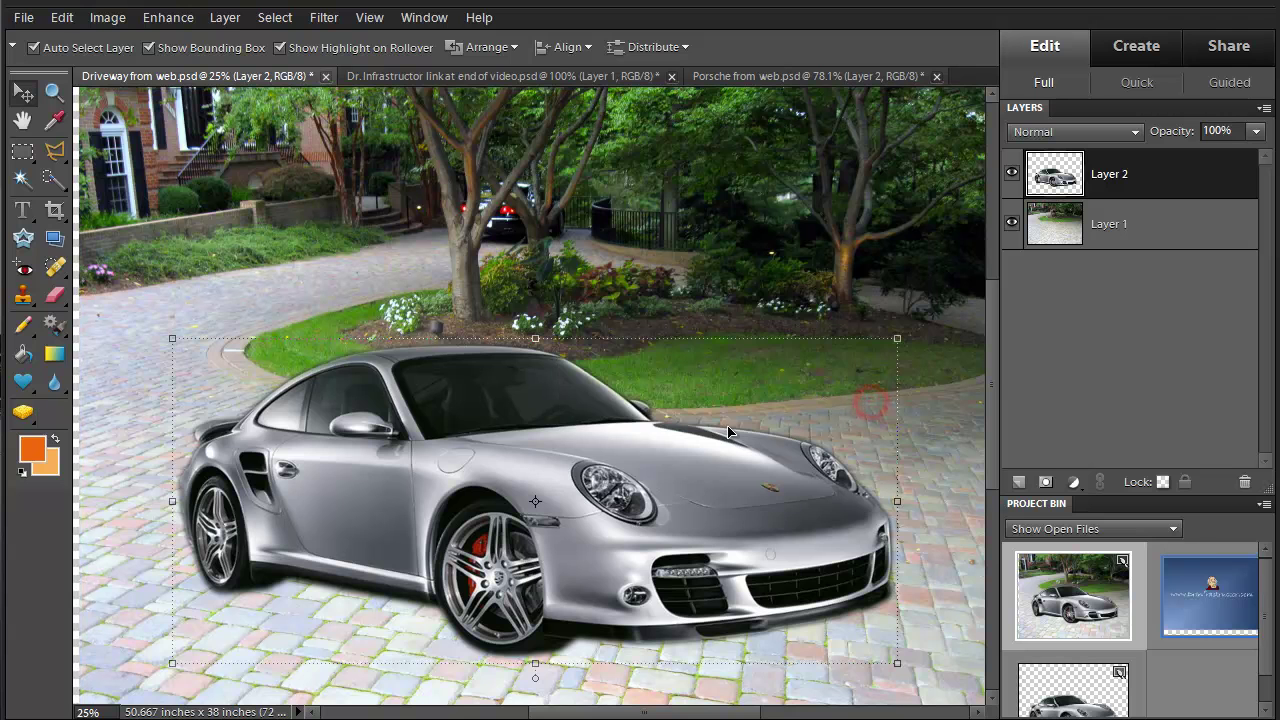
right_click(577, 488)
click(637, 582)
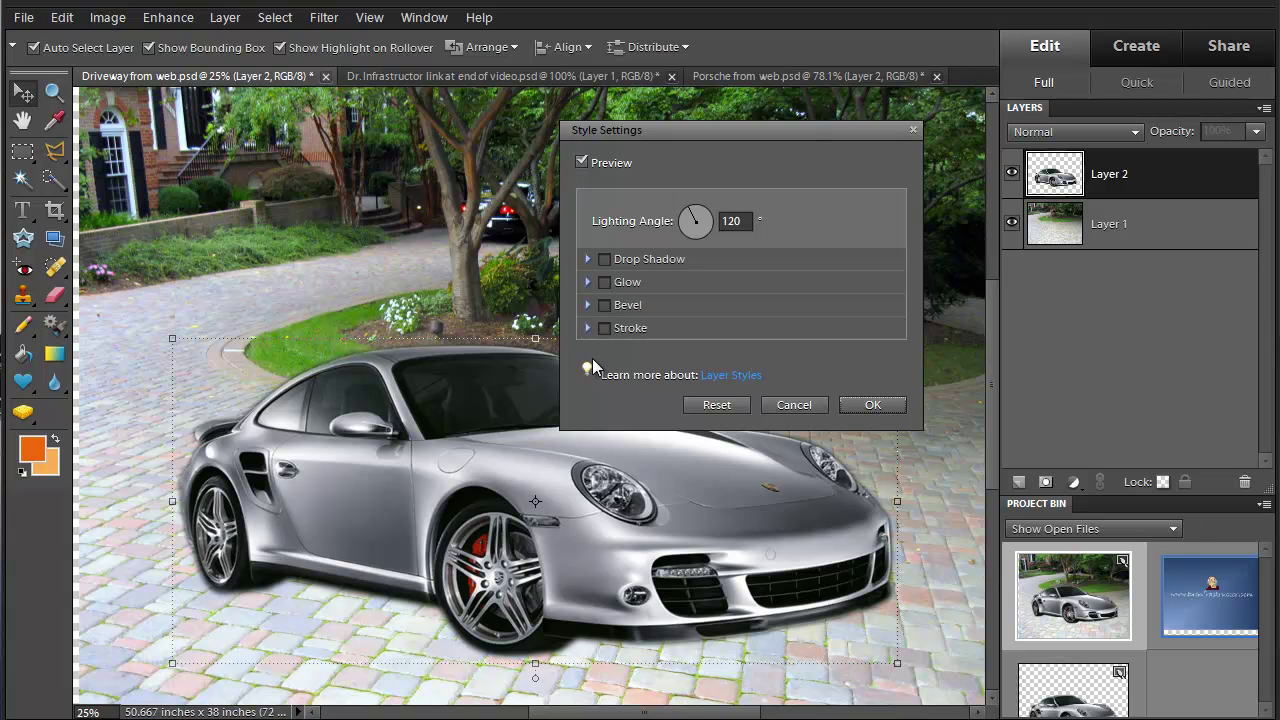
Step: Apply a Drop Shadow with 96° angle, 116 px size, 21 px distance and 70% opacity
click(604, 260)
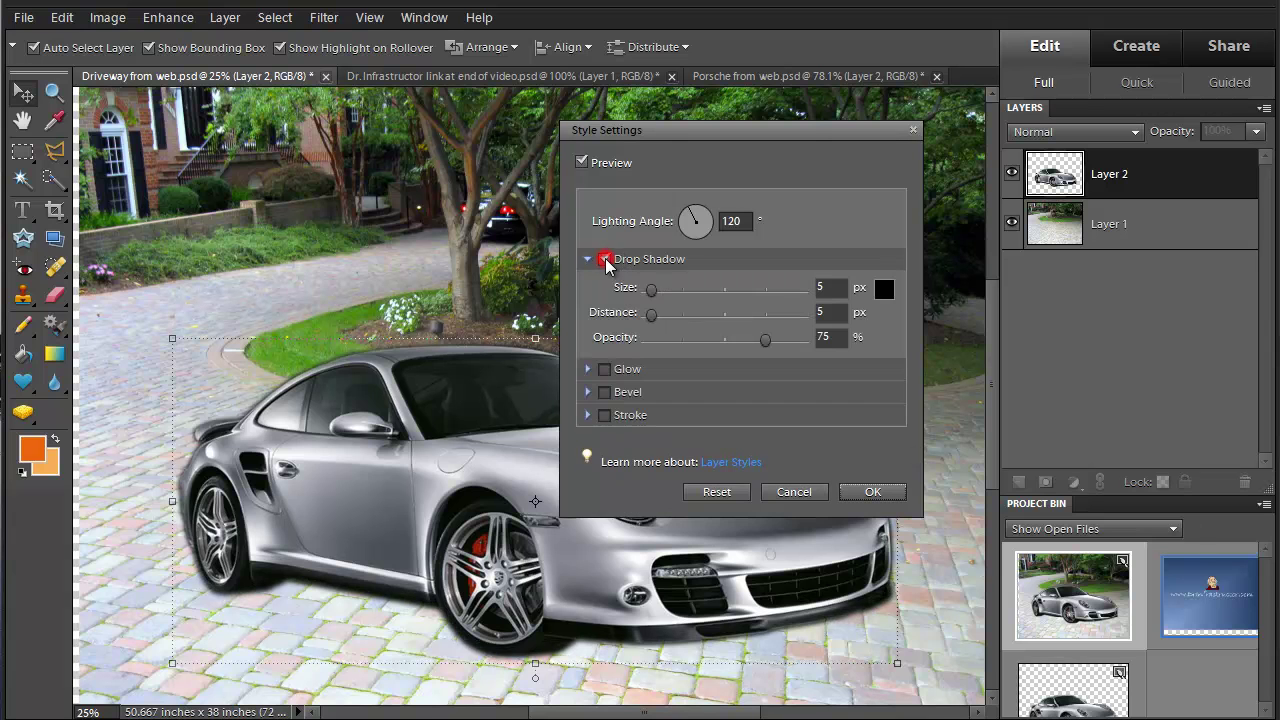
click(688, 214)
drag(688, 214, 698, 214)
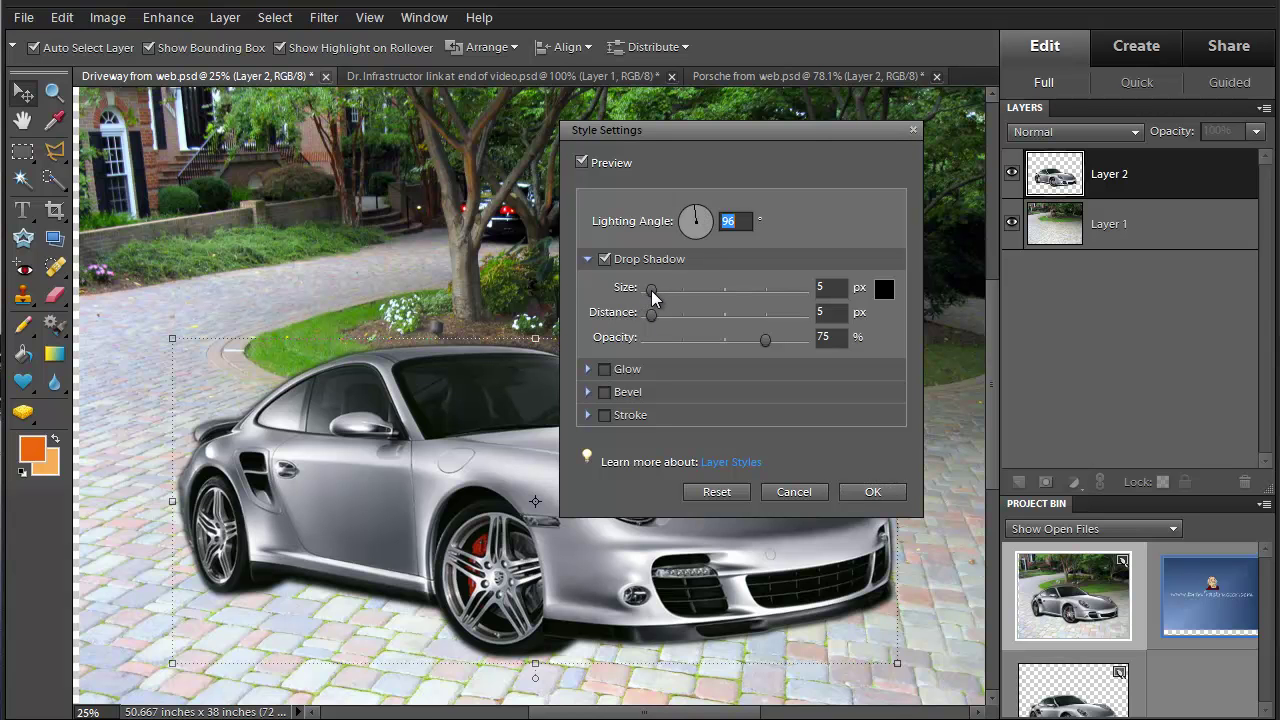
drag(651, 289, 669, 317)
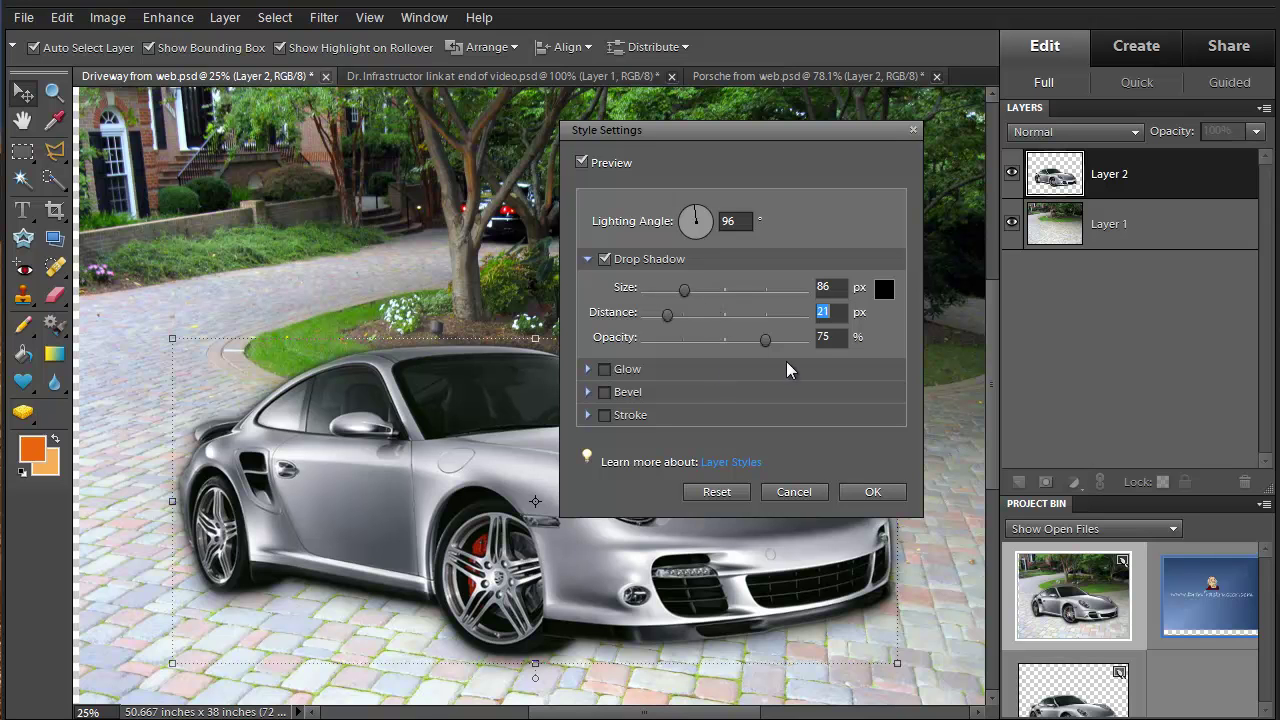
drag(765, 339, 757, 338)
drag(687, 291, 697, 292)
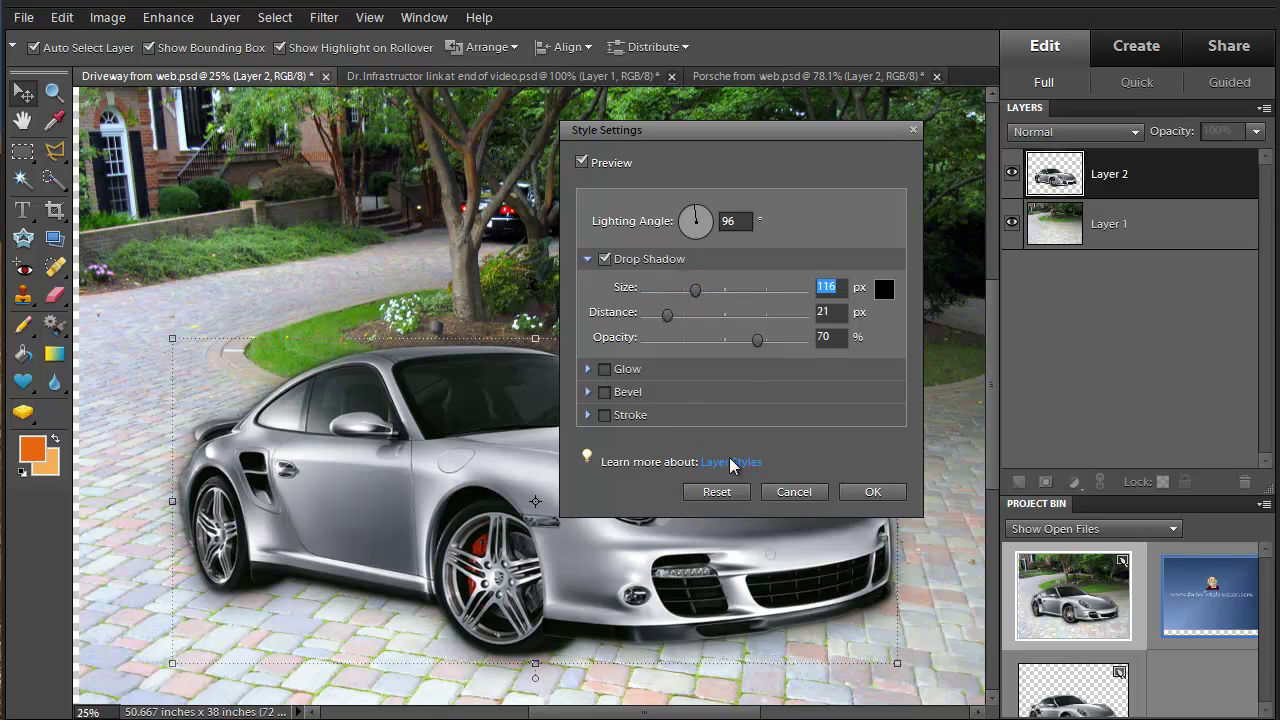
click(860, 492)
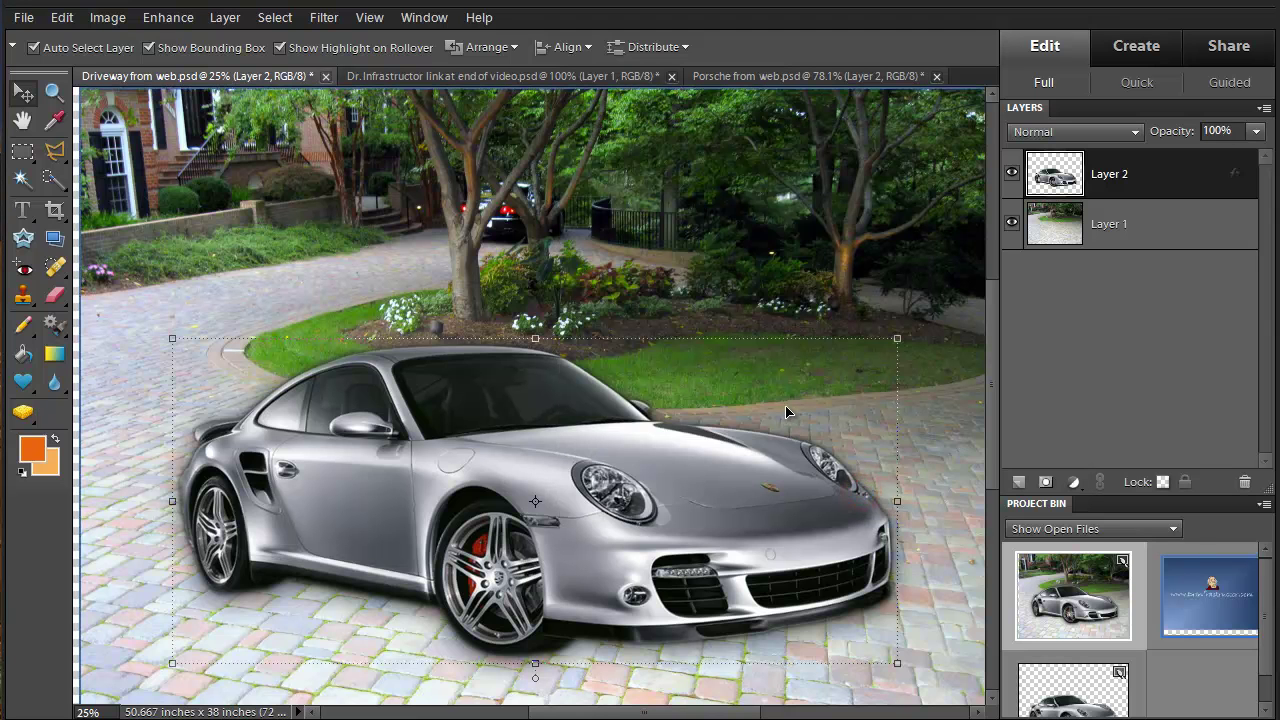
Step: Select Layer 1, then make the 'Dr. Infrastructor link at end of video.psd' title card active
click(686, 276)
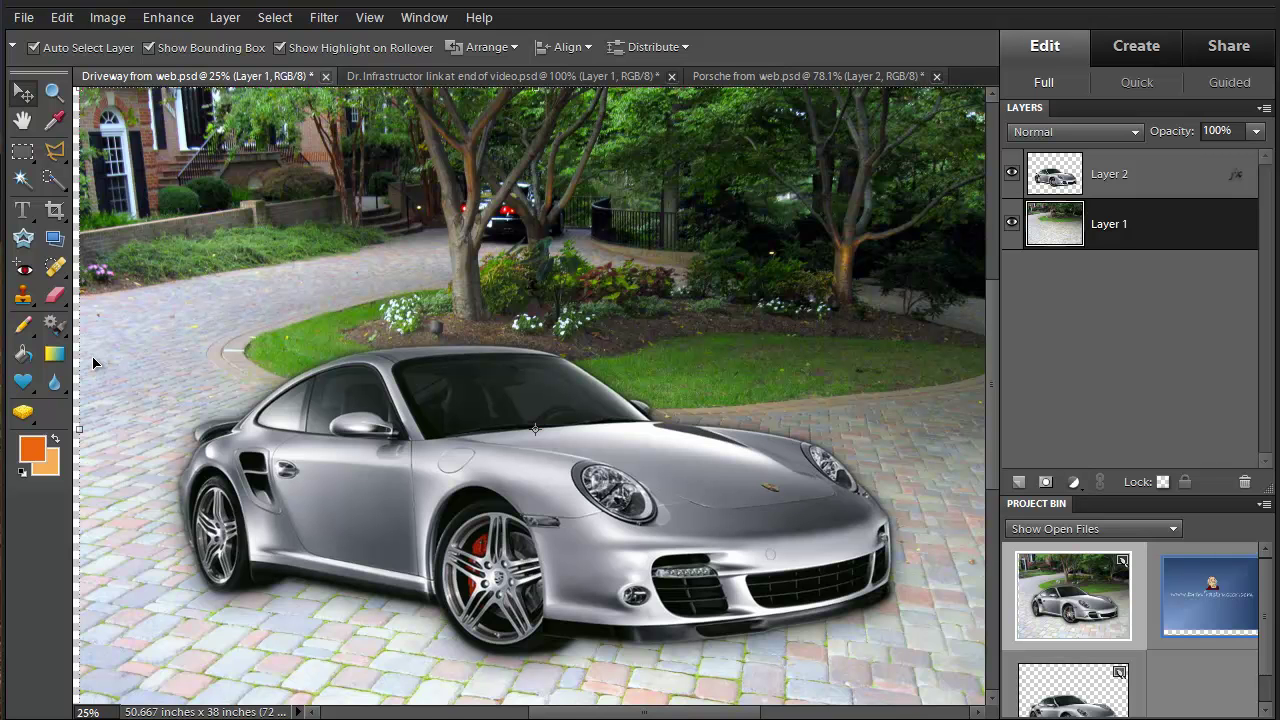
click(166, 632)
click(1193, 593)
click(1193, 593)
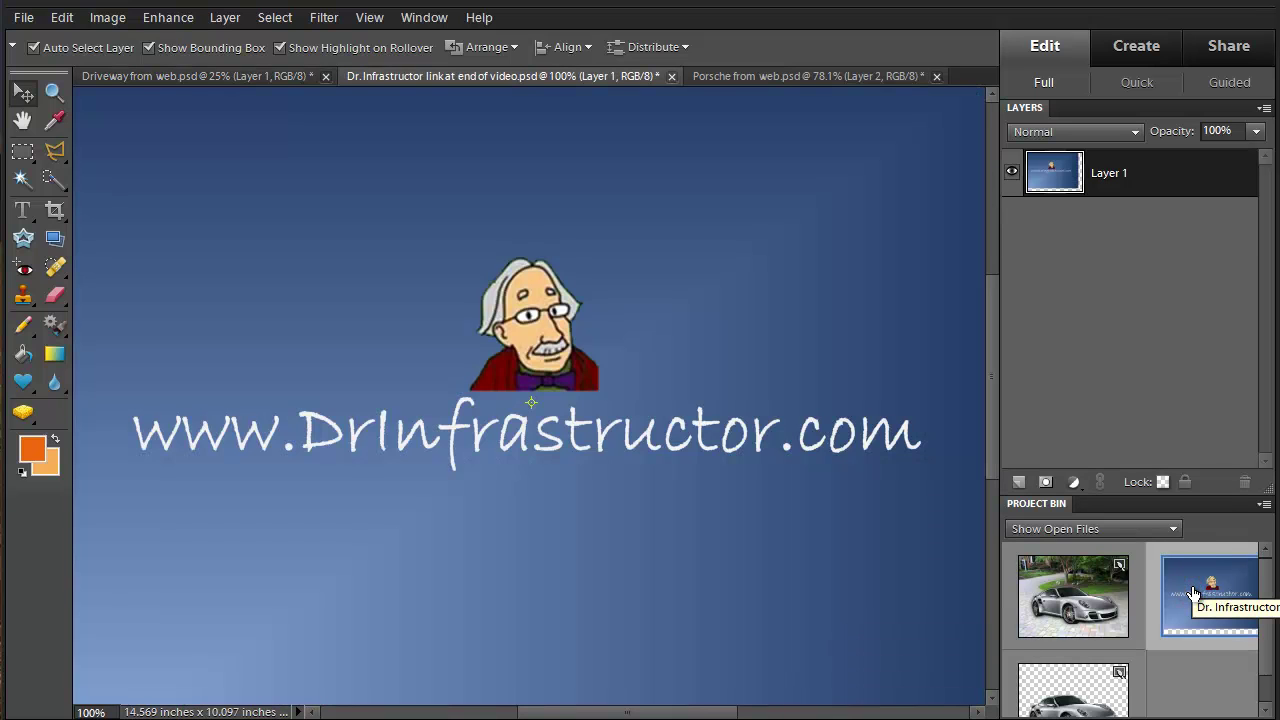